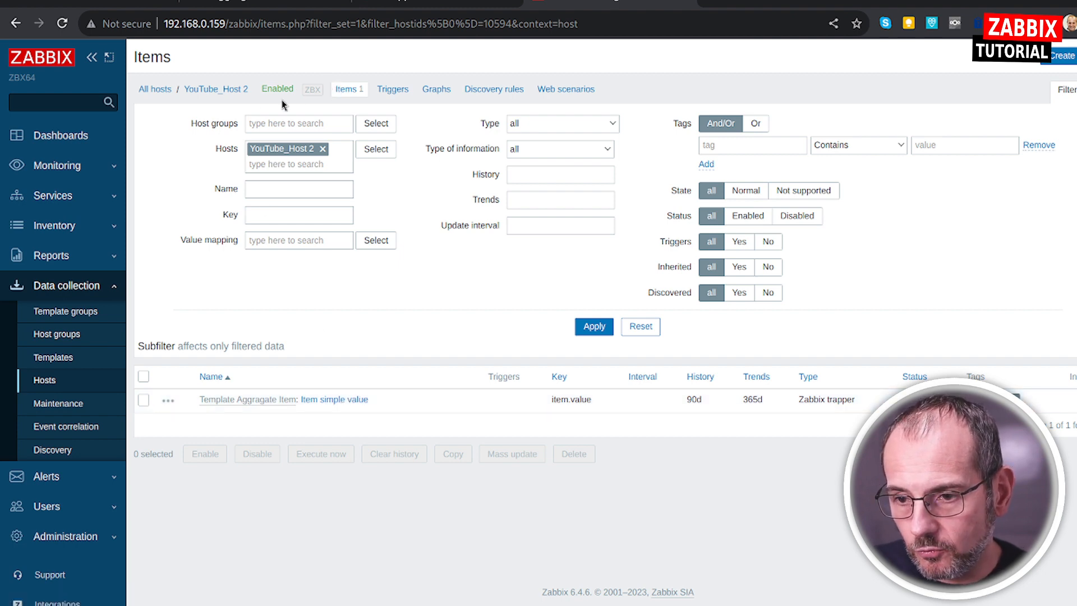
Open the Latest data page in a separate browser tab and switch to it
{"action": "left_click", "coordinate": [65, 166]}
{"action": "middle_click", "coordinate": [68, 244]}
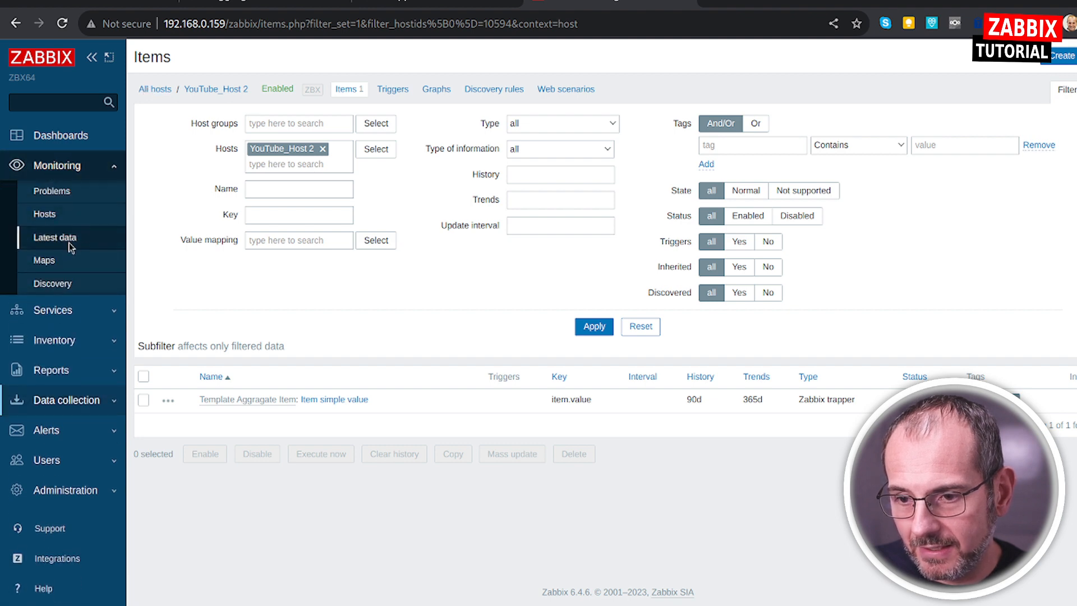
{"action": "left_click", "coordinate": [736, 5]}
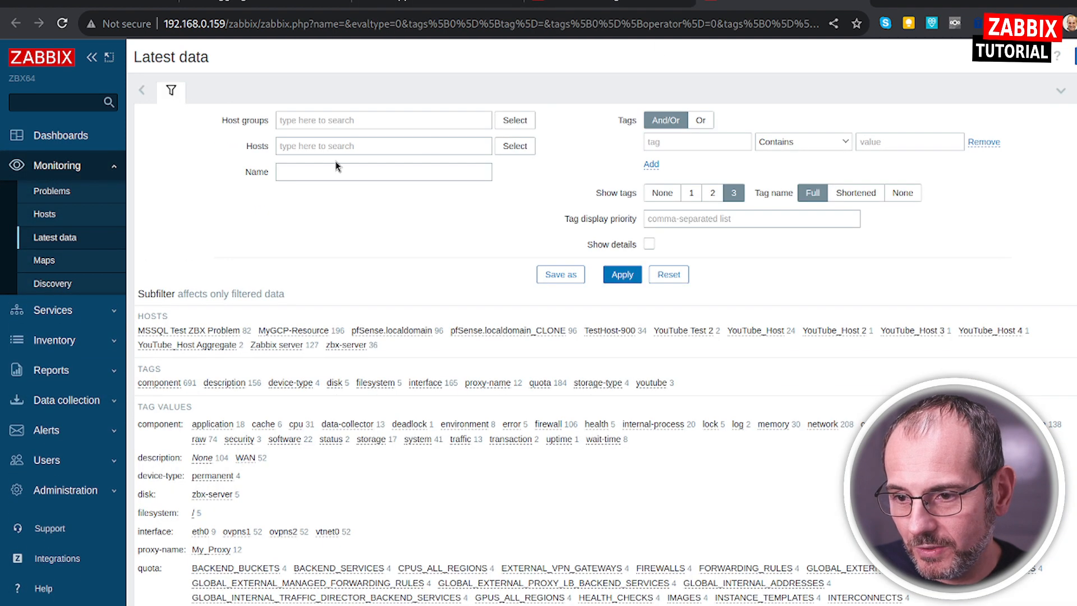
{"action": "left_click", "coordinate": [316, 147]}
{"action": "type", "text": "you"}
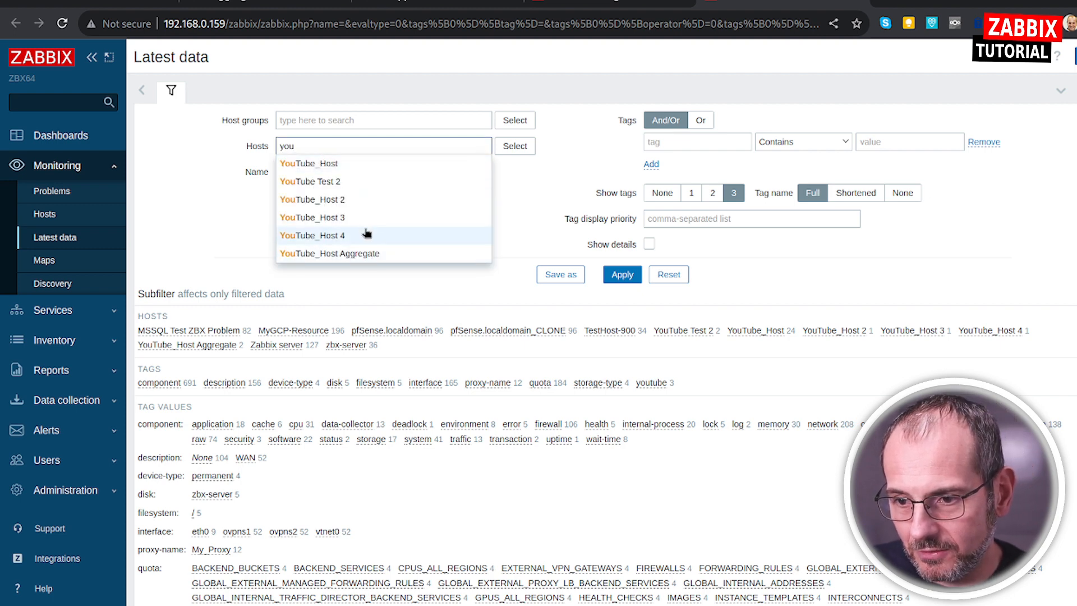
{"action": "key", "text": "ctrl+a"}
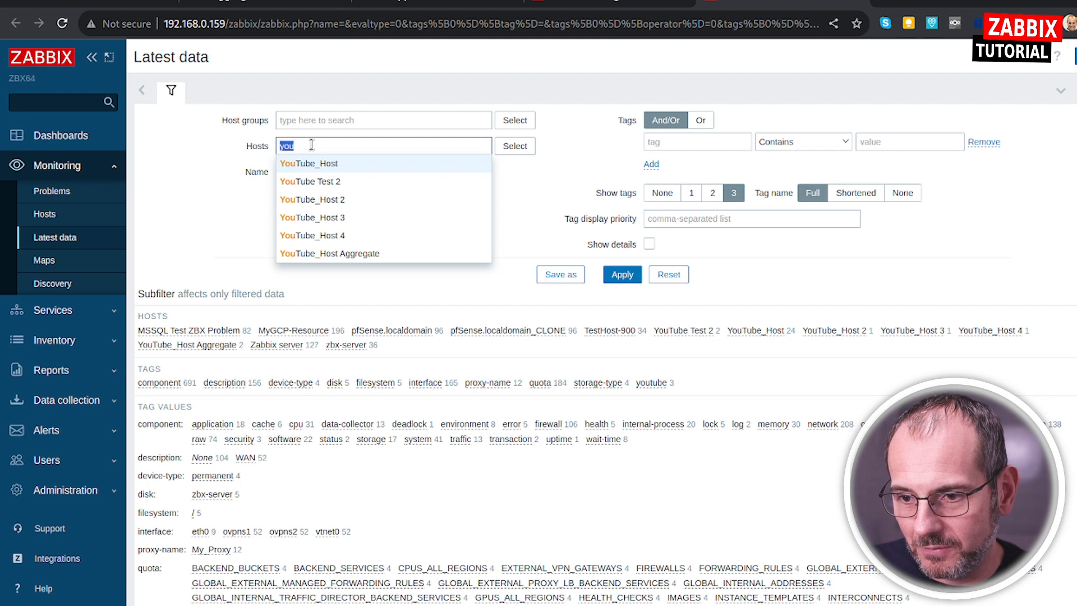
{"action": "key", "text": "BackSpace"}
Filter the latest data by the YouTube host group and look through the listed items
{"action": "left_click", "coordinate": [331, 120]}
{"action": "type", "text": "y"}
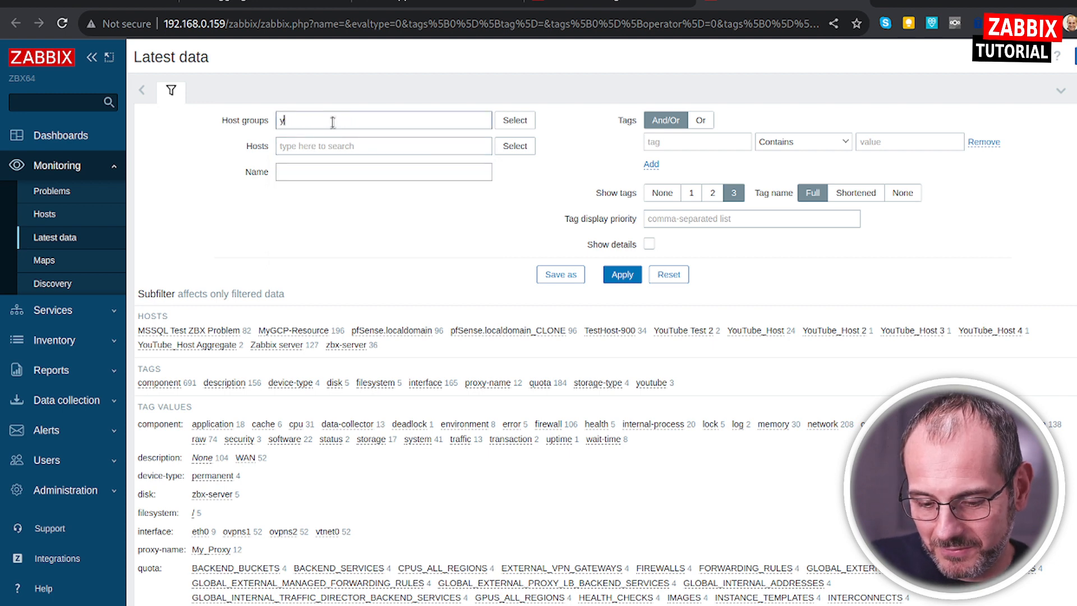
{"action": "type", "text": "ou"}
{"action": "left_click", "coordinate": [344, 138]}
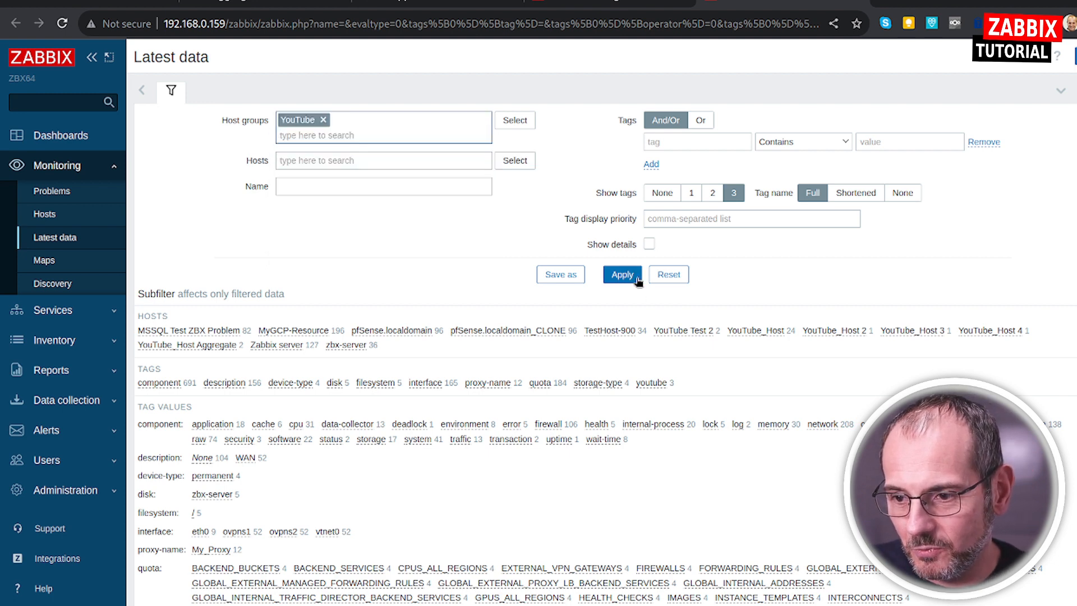
{"action": "left_click", "coordinate": [623, 275]}
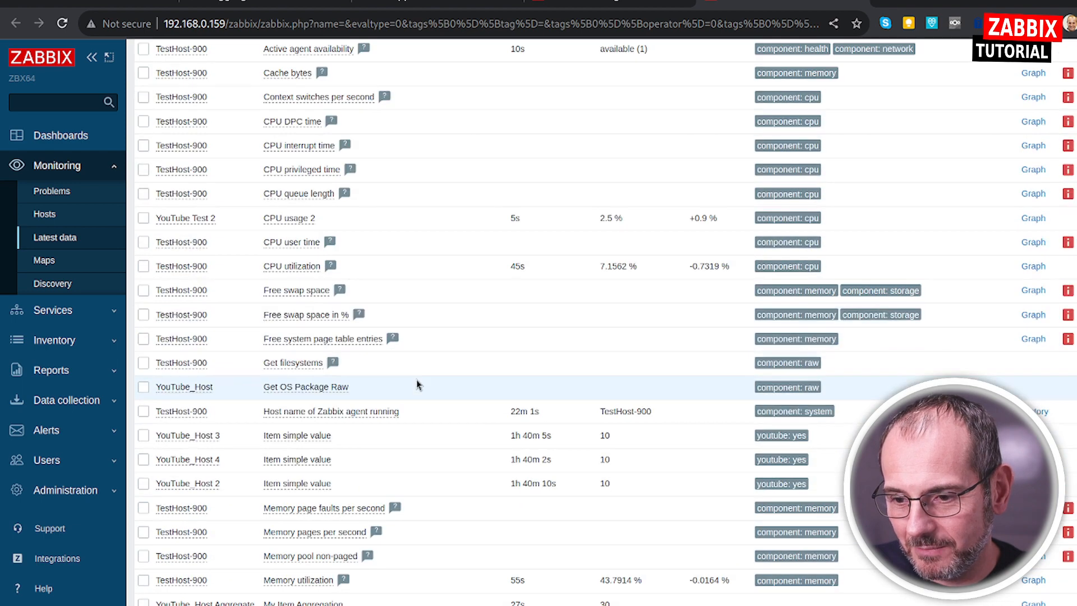
Try to narrow the YouTube group's latest data by the item name "item valu"
{"action": "left_click", "coordinate": [322, 188]}
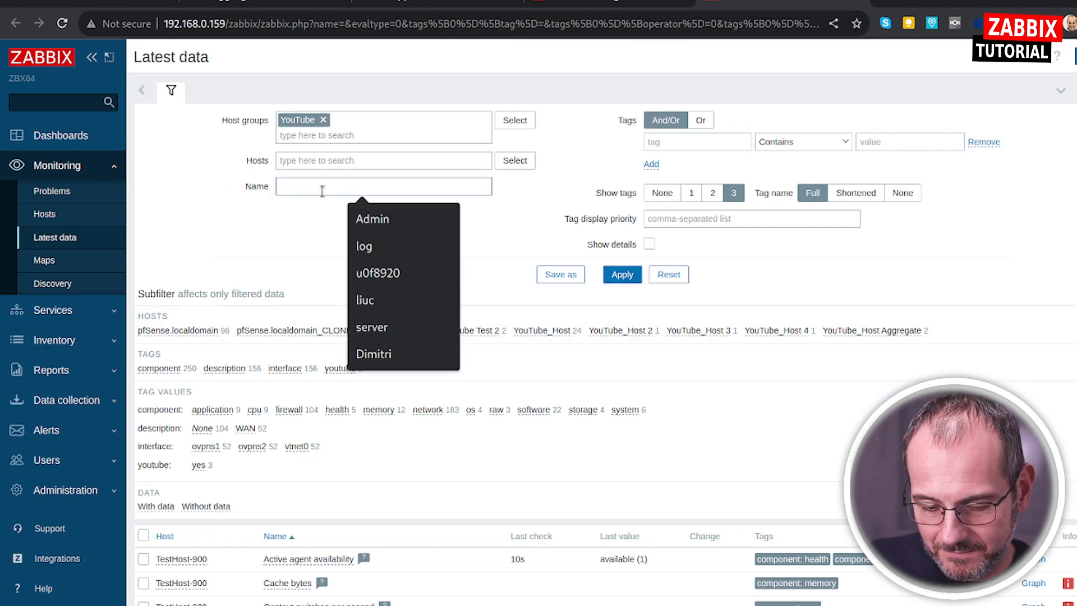
{"action": "type", "text": "aggr"}
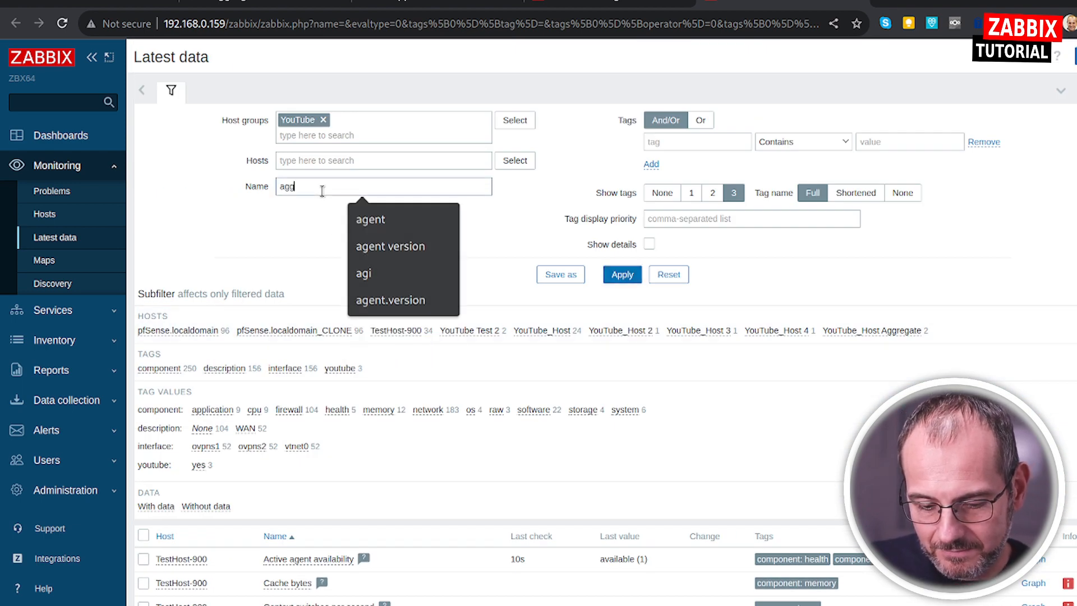
{"action": "key", "text": "BackSpace"}
{"action": "key", "text": "BackSpace"}
{"action": "key", "text": "BackSpace"}
{"action": "key", "text": "BackSpace"}
{"action": "type", "text": "i"}
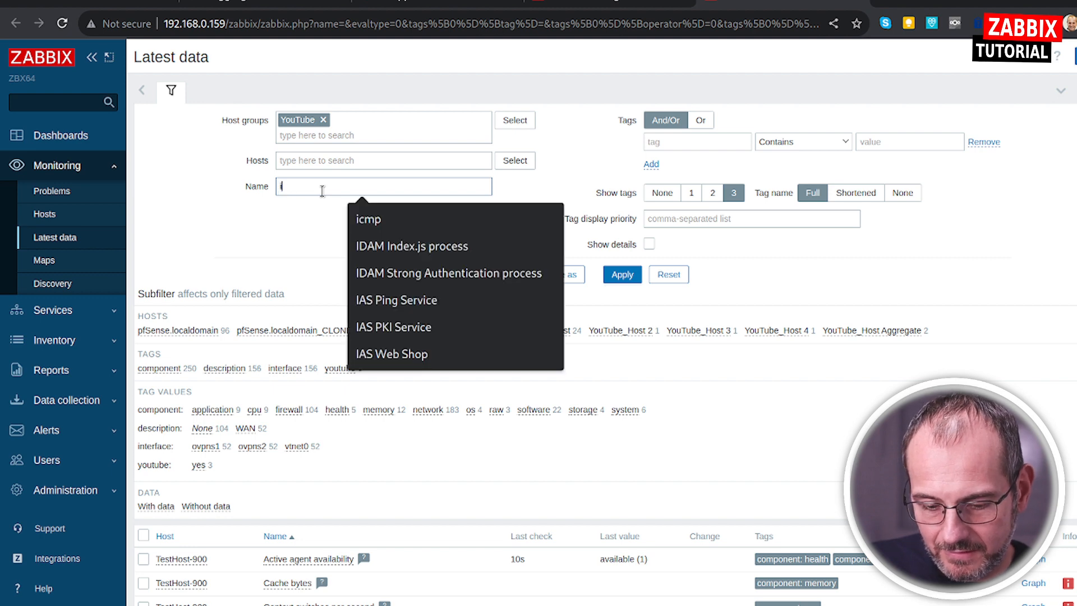
{"action": "type", "text": "tem valu"}
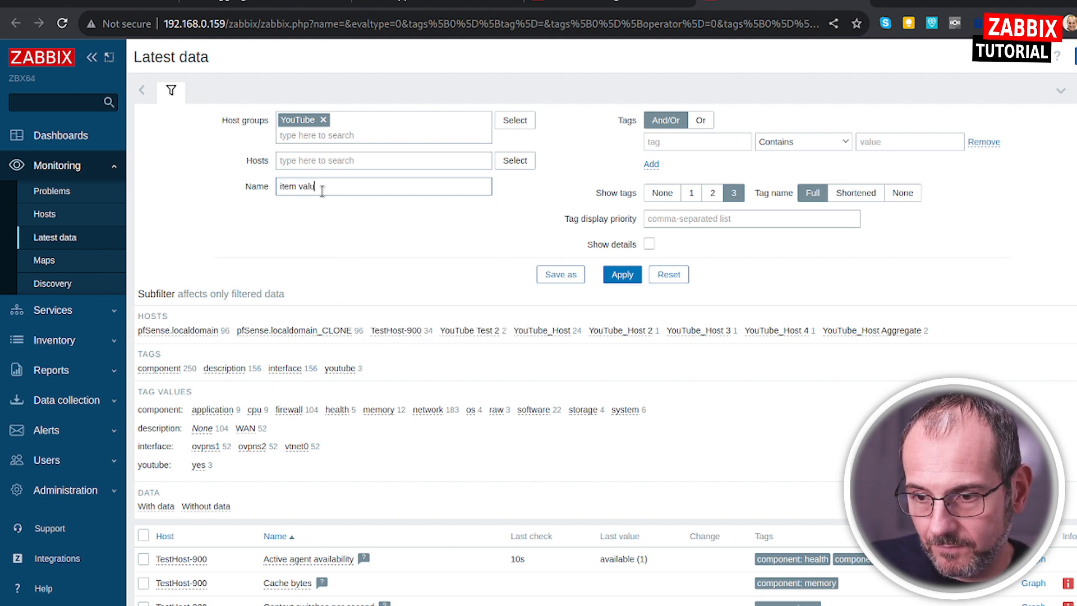
Filter the latest data by the item name "value" and check the last value on each YouTube host
{"action": "triple_click", "coordinate": [357, 181]}
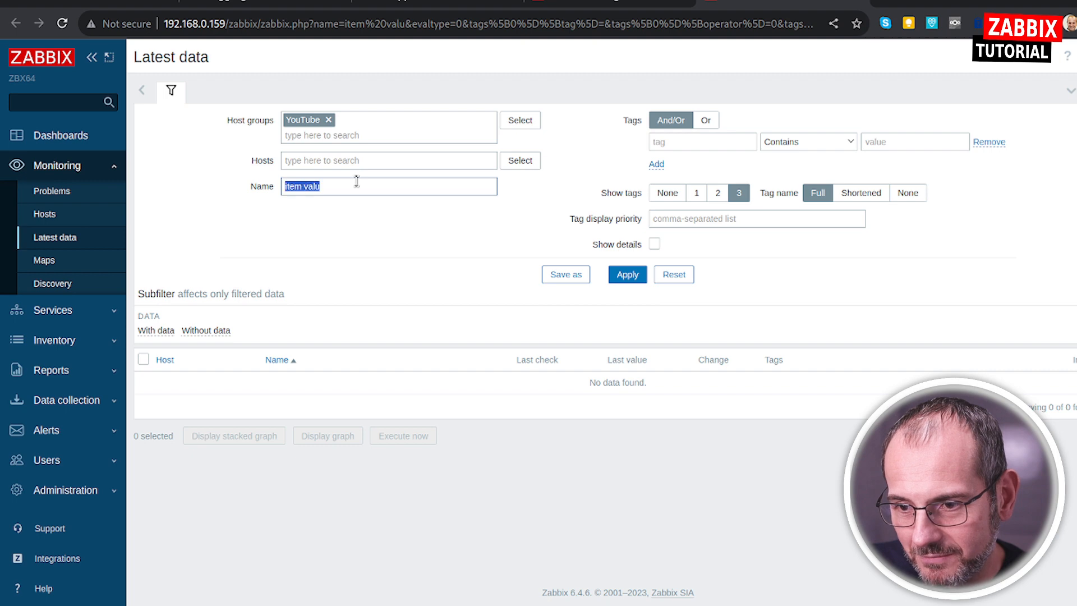
{"action": "type", "text": "value"}
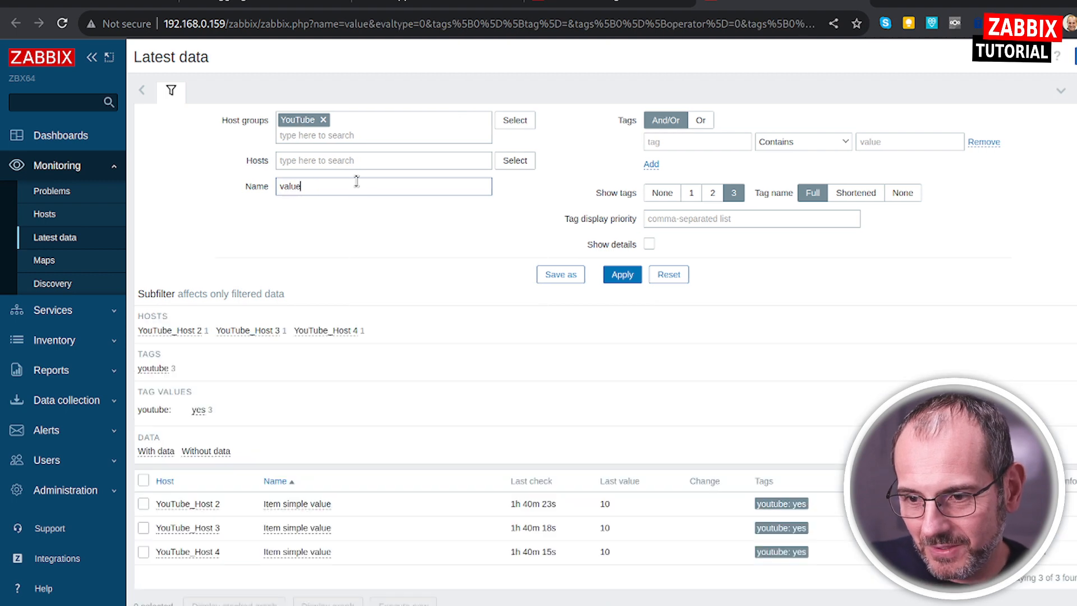
{"action": "scroll", "coordinate": [477, 326], "scroll_direction": "down", "scroll_amount": 3}
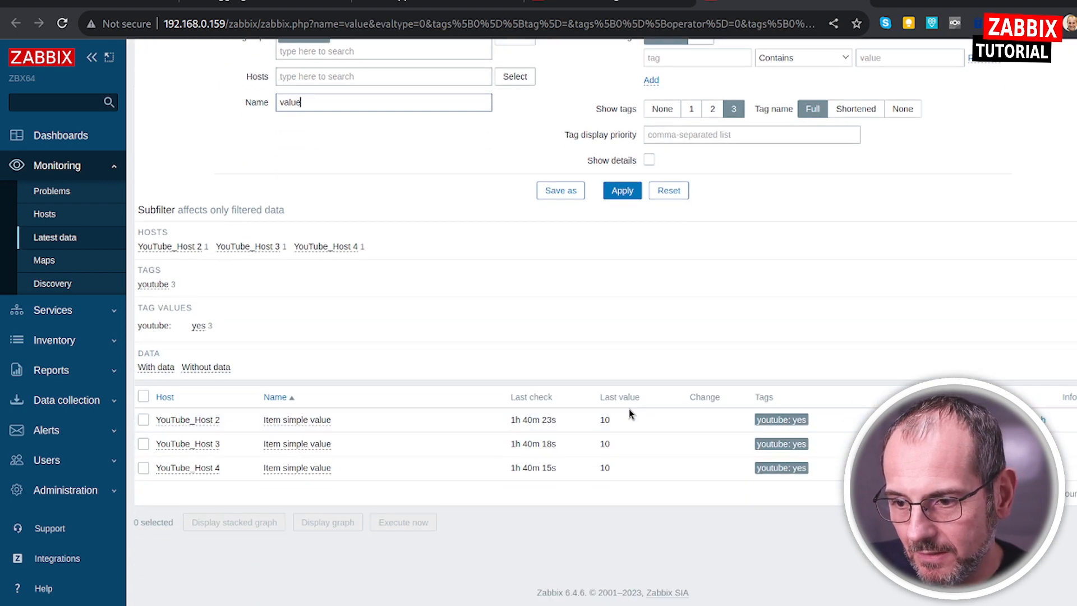
{"action": "mouse_move", "coordinate": [538, 421]}
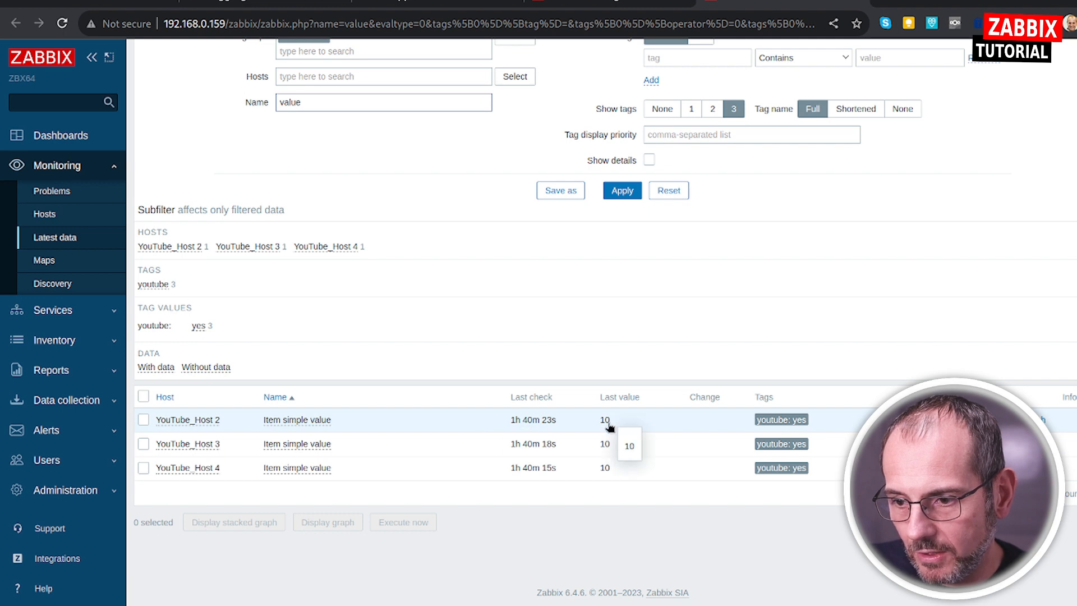
Return to the item configuration, open the My Item Summa item of YouTube_Host Aggregate, and examine the last() terms in its formula
{"action": "left_click", "coordinate": [617, 3]}
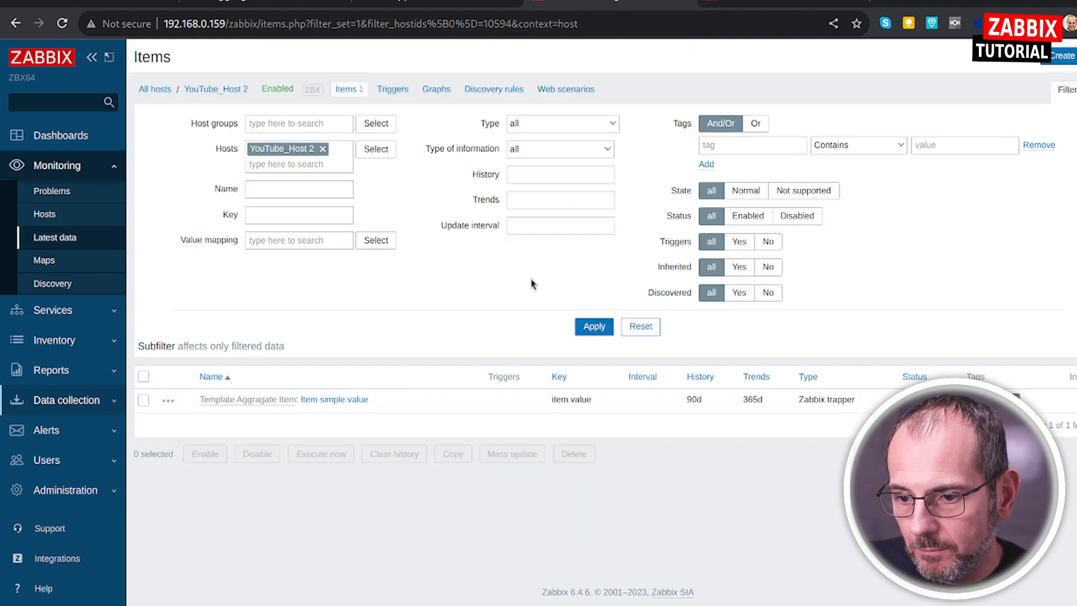
{"action": "left_click", "coordinate": [162, 91]}
{"action": "scroll", "coordinate": [269, 426], "scroll_direction": "down", "scroll_amount": 2}
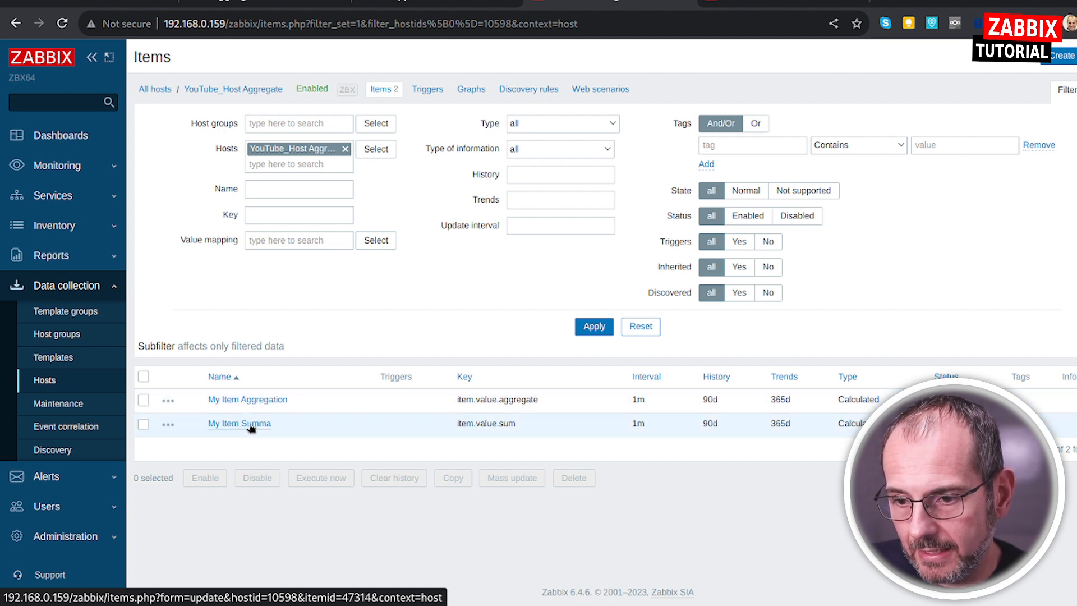
{"action": "left_click", "coordinate": [251, 425]}
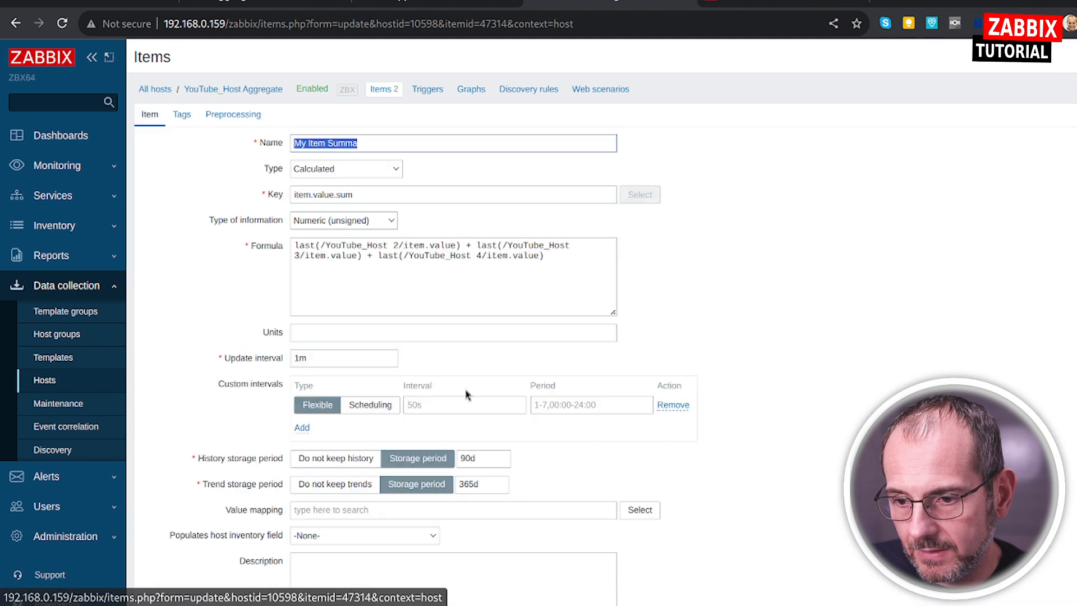
{"action": "double_click", "coordinate": [308, 246]}
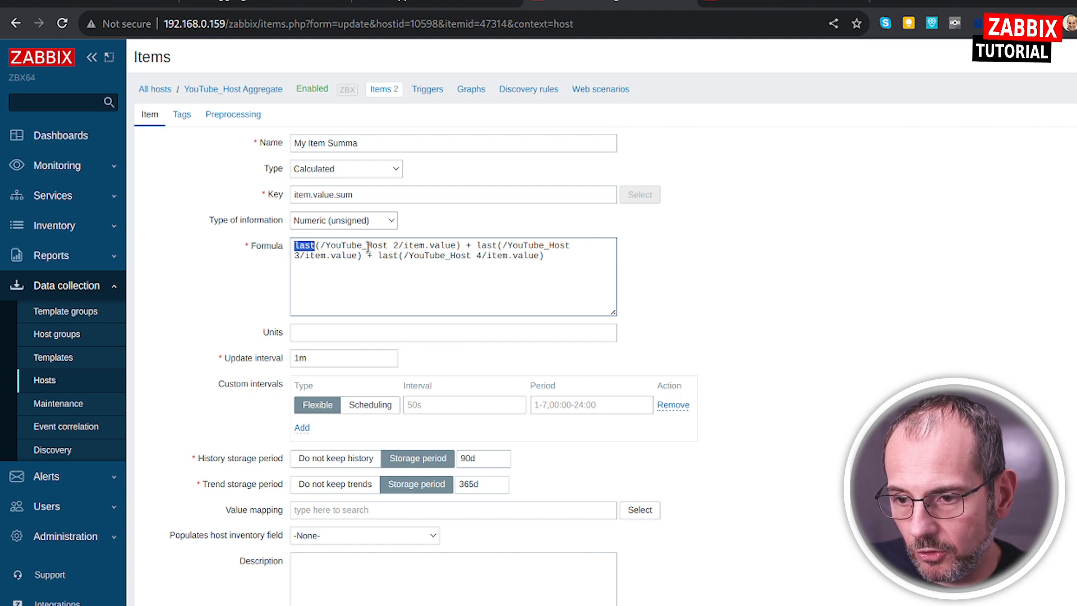
{"action": "left_click_drag", "start_coordinate": [402, 246], "coordinate": [453, 247]}
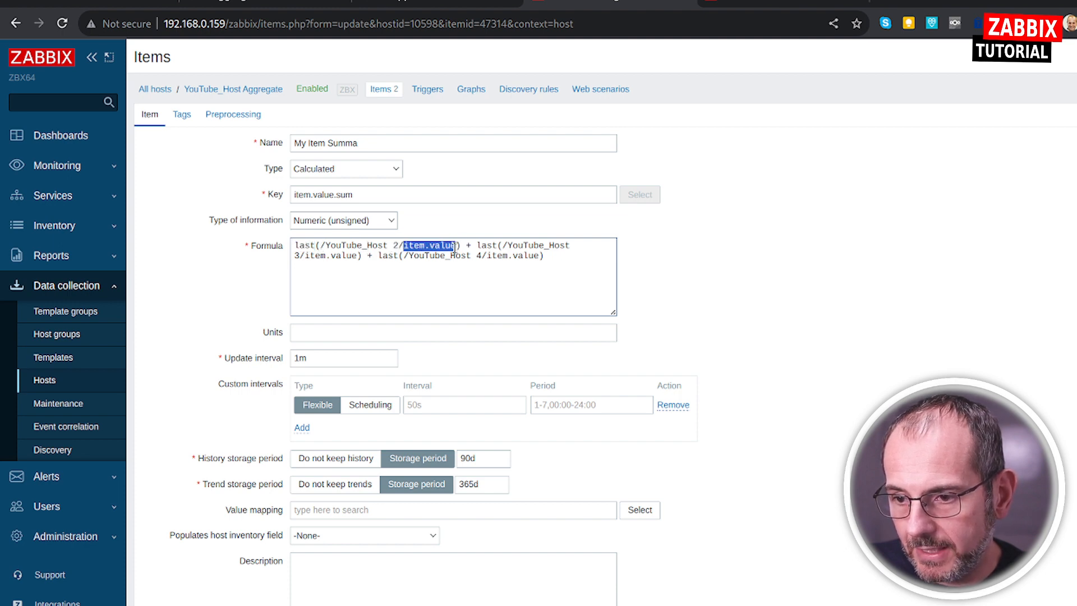
{"action": "left_click", "coordinate": [515, 246]}
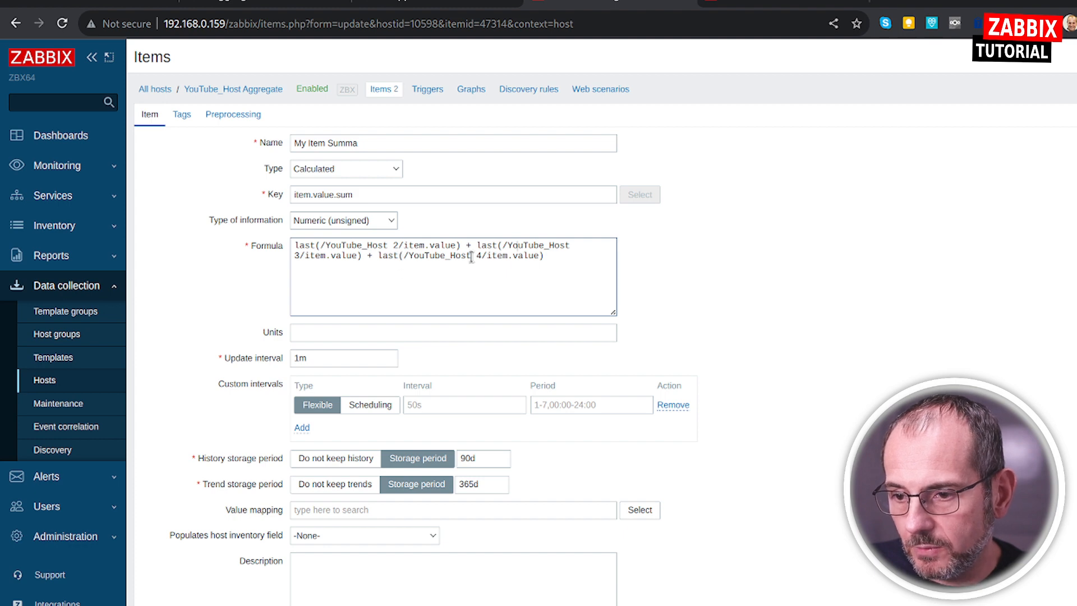
{"action": "left_click_drag", "start_coordinate": [486, 256], "coordinate": [528, 256]}
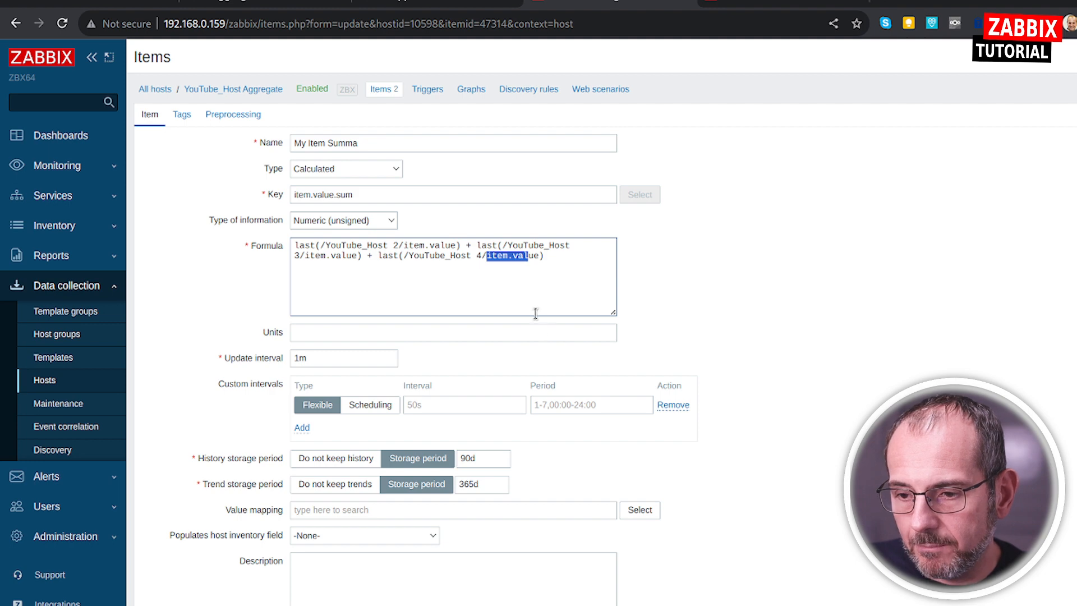
Test the My Item Summa item with a value fetched from the host, compare it with the latest data, and close the test
{"action": "scroll", "coordinate": [616, 414], "scroll_direction": "down", "scroll_amount": 4}
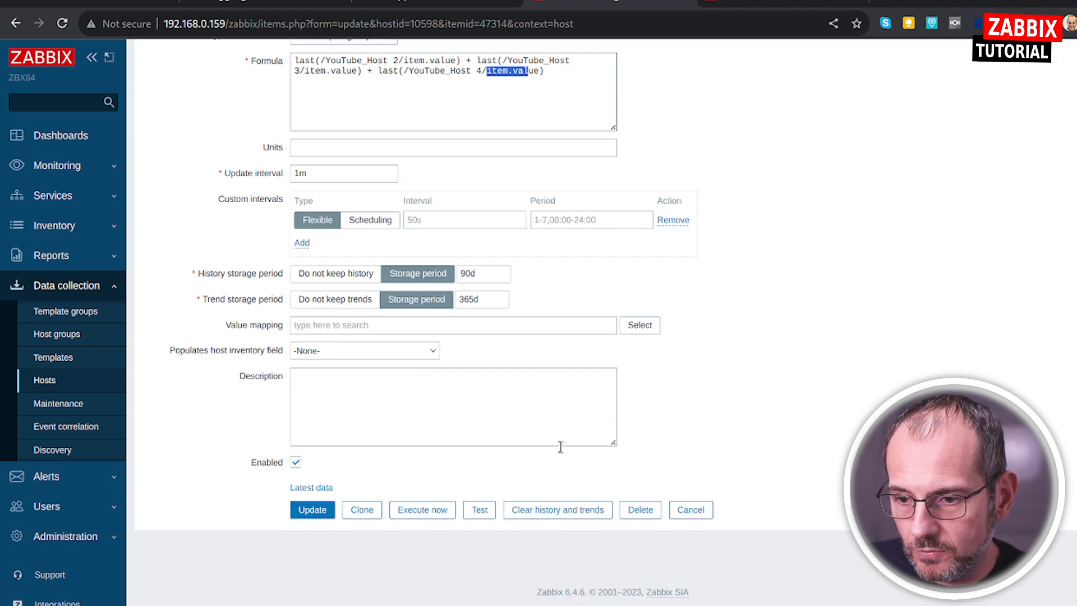
{"action": "left_click", "coordinate": [479, 509]}
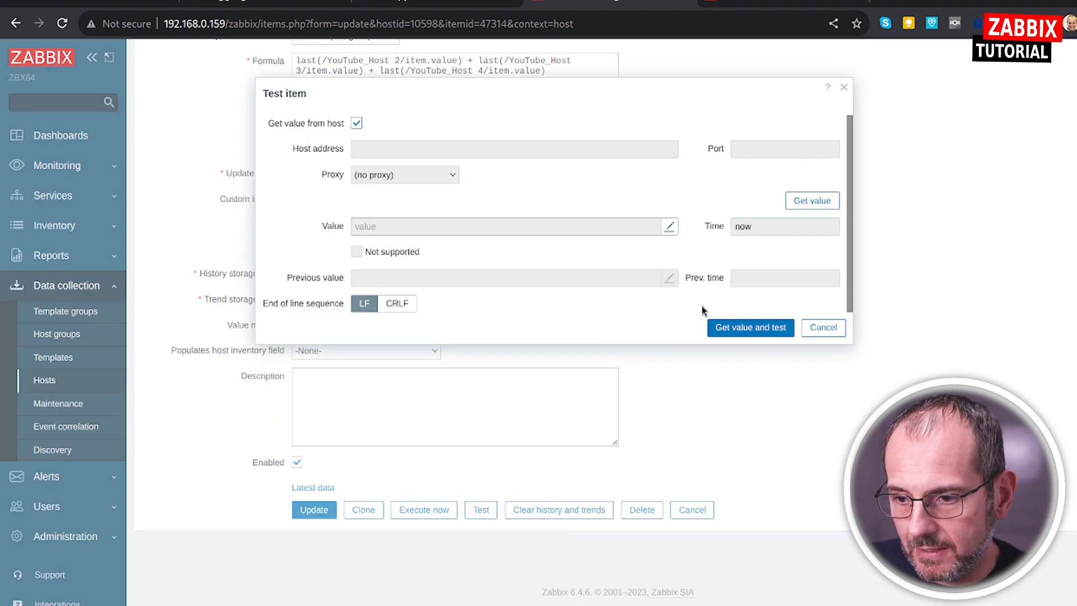
{"action": "left_click", "coordinate": [774, 331]}
{"action": "key", "text": "ctrl+Tab"}
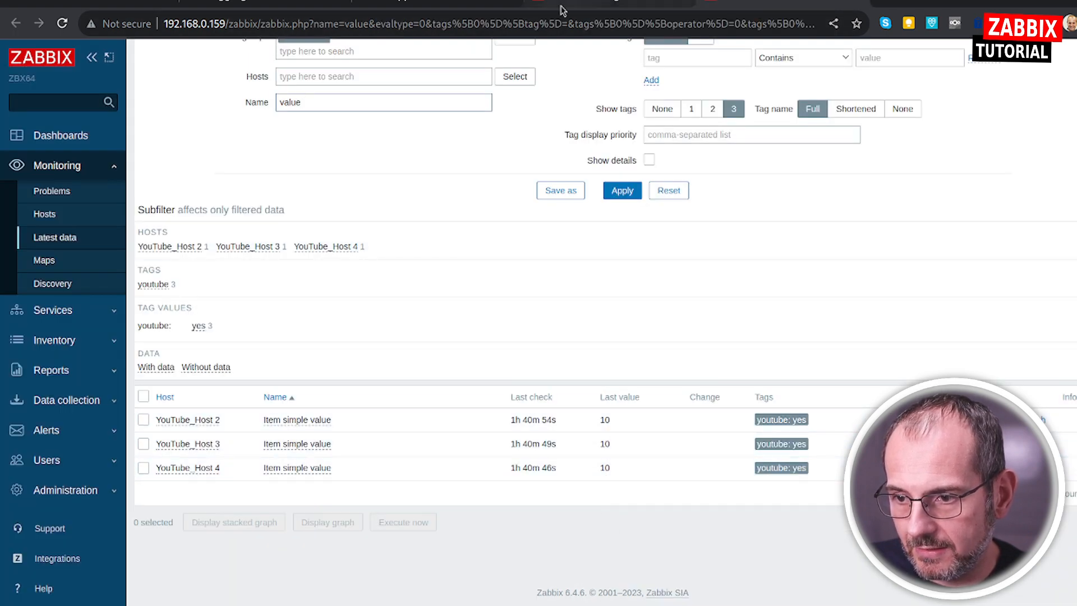
{"action": "left_click", "coordinate": [577, 6]}
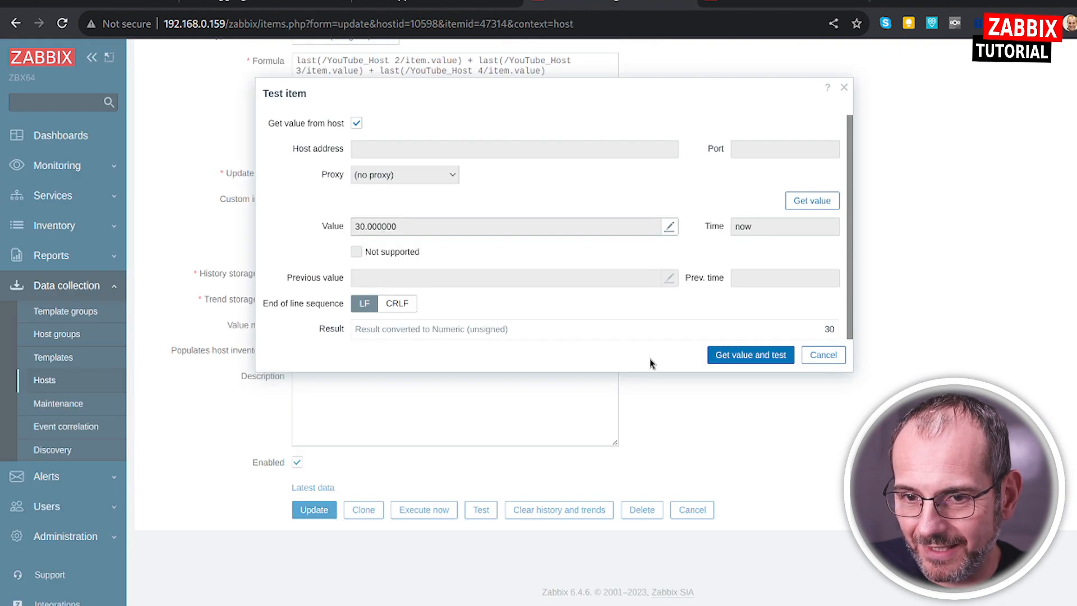
{"action": "left_click", "coordinate": [823, 354]}
Review the host references that are added together in the My Item Summa formula
{"action": "scroll", "coordinate": [800, 377], "scroll_direction": "up", "scroll_amount": 3}
{"action": "left_click", "coordinate": [583, 262]}
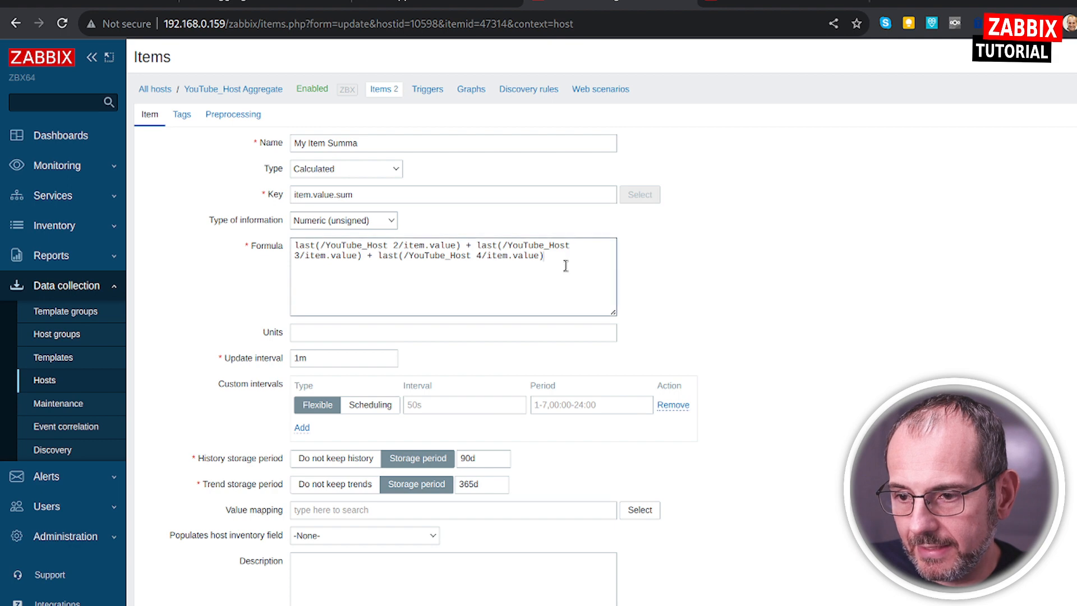
{"action": "left_click_drag", "start_coordinate": [558, 264], "coordinate": [359, 248]}
{"action": "left_click", "coordinate": [441, 260]}
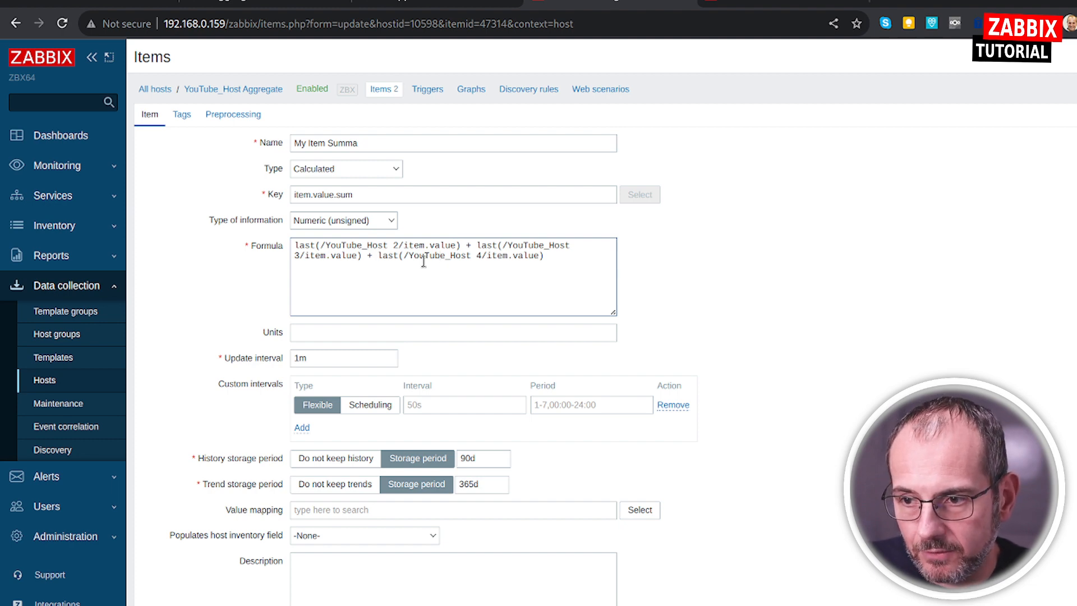
Open the My Item Aggregation item and examine its formula's last_foreach function, item.value key and YouTube group filter
{"action": "left_click", "coordinate": [376, 91]}
{"action": "left_click", "coordinate": [252, 400]}
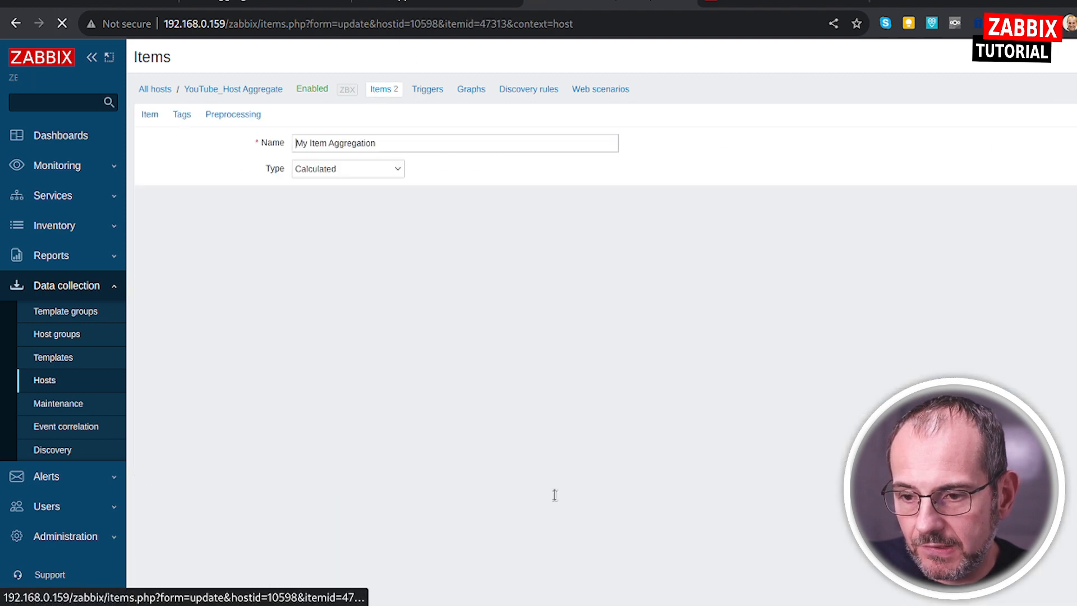
{"action": "left_click", "coordinate": [409, 270]}
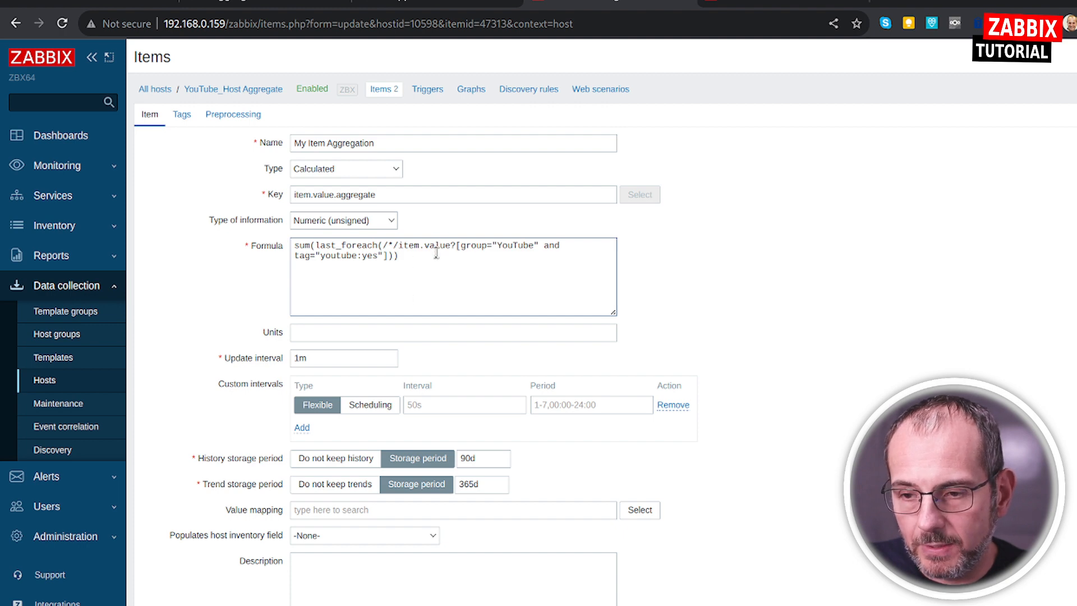
{"action": "double_click", "coordinate": [336, 244]}
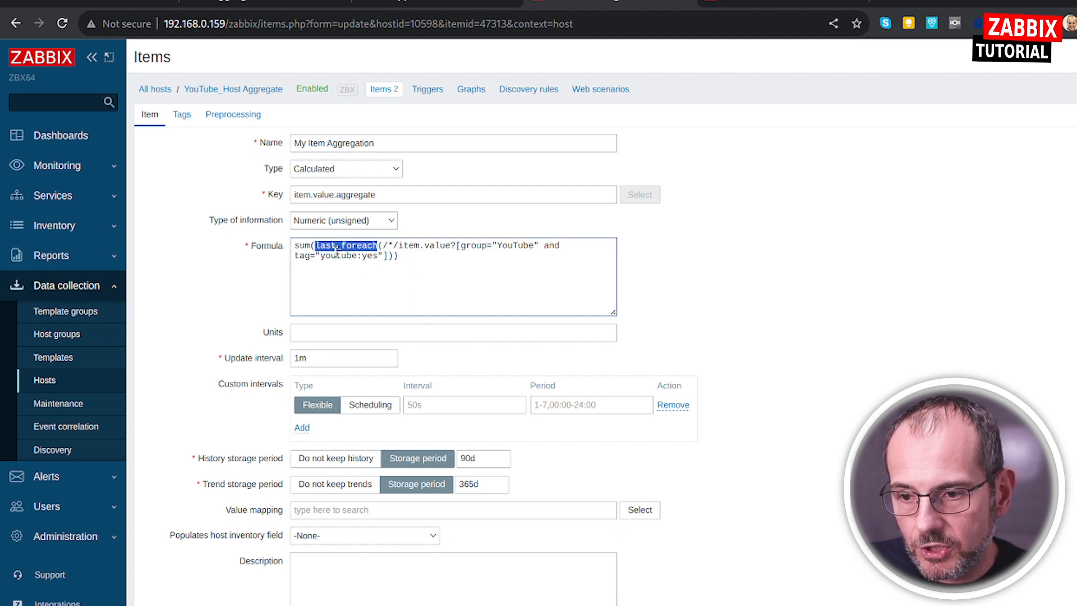
{"action": "left_click", "coordinate": [390, 246]}
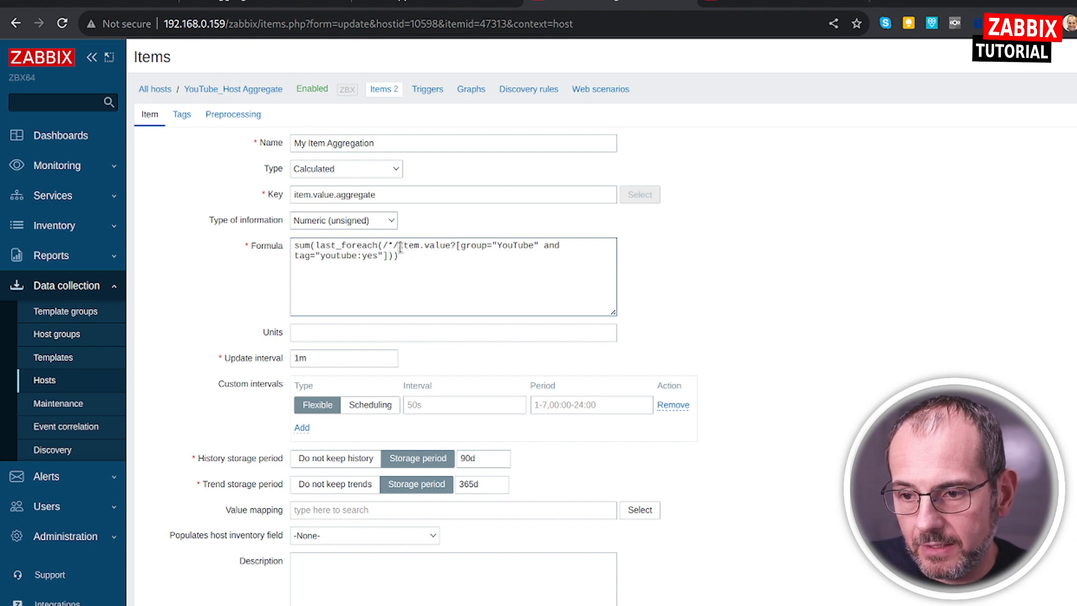
{"action": "left_click_drag", "start_coordinate": [400, 245], "coordinate": [454, 245]}
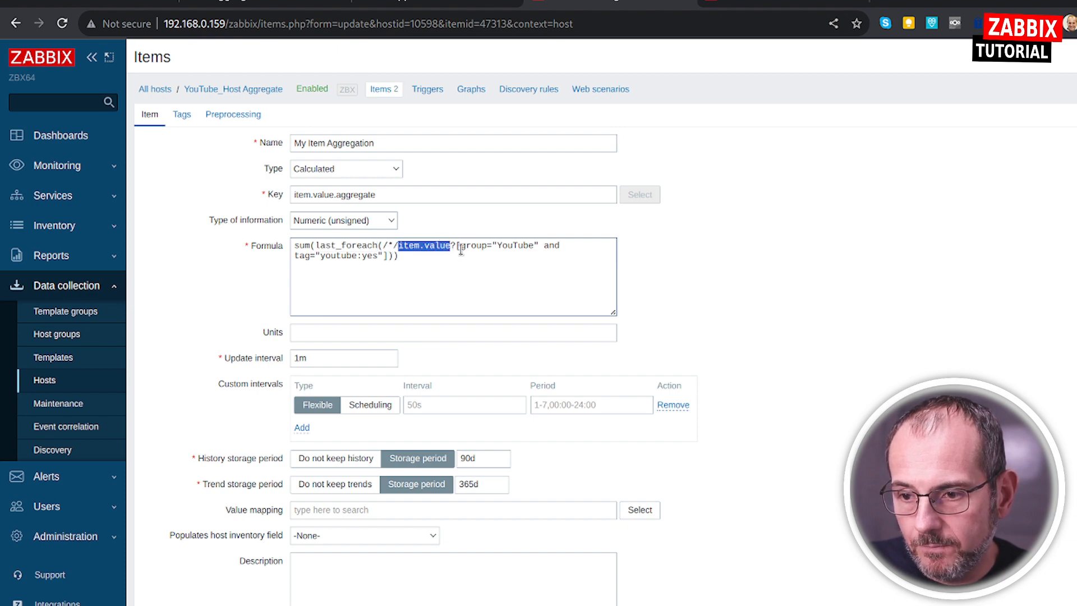
{"action": "left_click", "coordinate": [457, 245]}
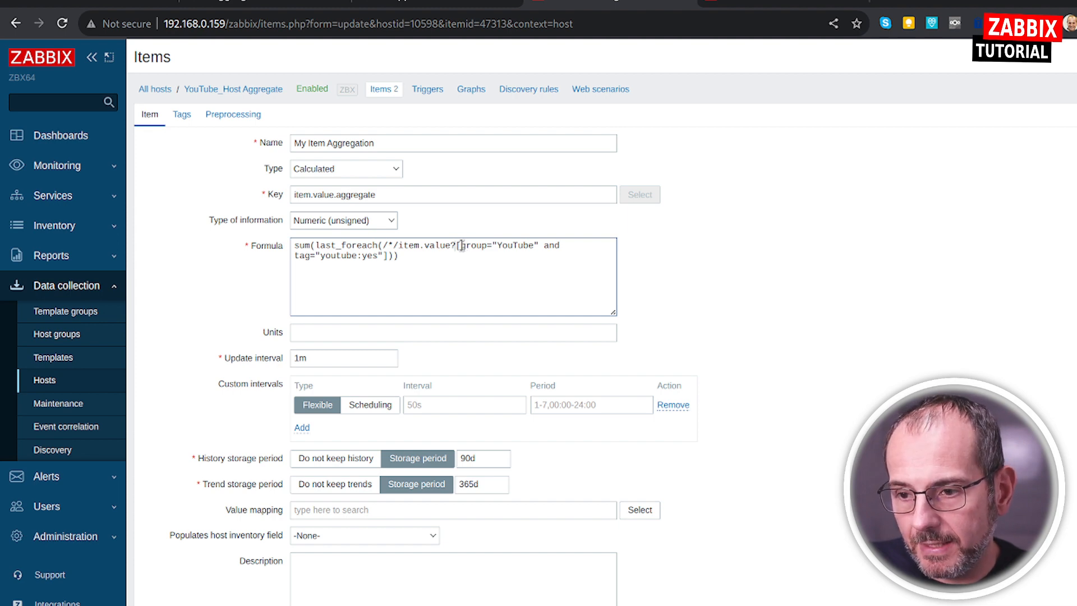
{"action": "double_click", "coordinate": [516, 245]}
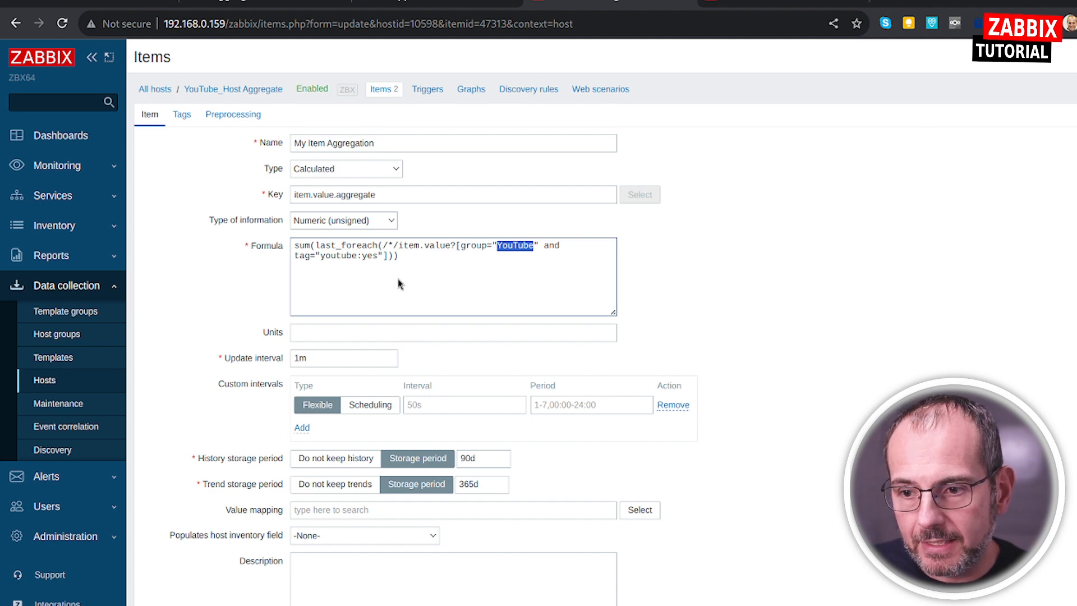
Test the My Item Aggregation item with a value fetched from the host
{"action": "scroll", "coordinate": [408, 381], "scroll_direction": "down", "scroll_amount": 5}
{"action": "left_click", "coordinate": [480, 509]}
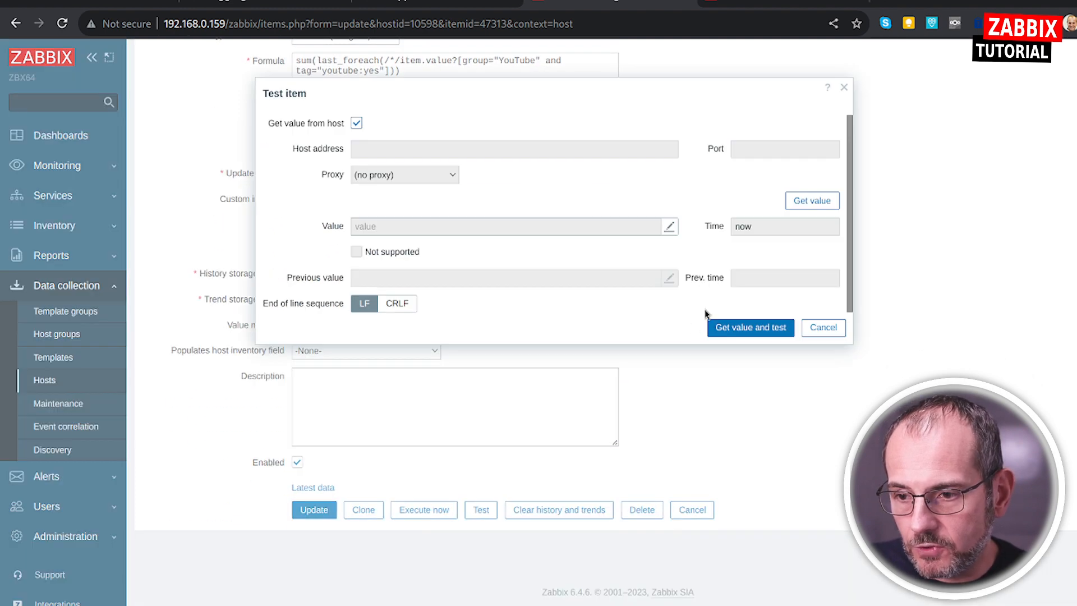
{"action": "left_click", "coordinate": [754, 330]}
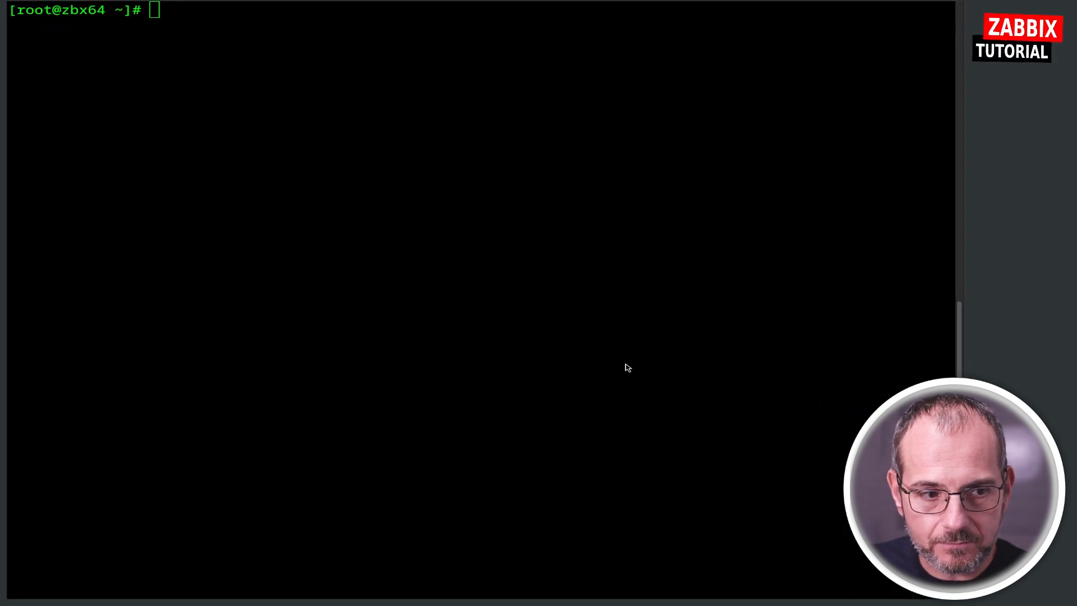
In the terminal, recall the zabbix_sender command for YouTube_Host 4 and send the value 30 to item.value
{"action": "left_click", "coordinate": [556, 367]}
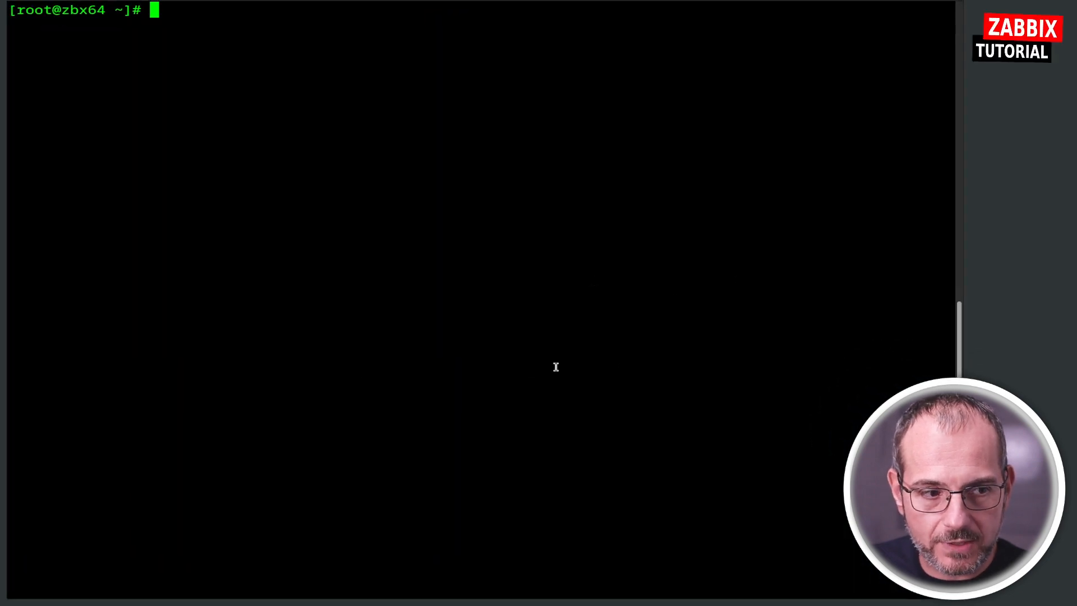
{"action": "key", "text": "ctrl+r"}
{"action": "type", "text": "sen"}
{"action": "key", "text": "End"}
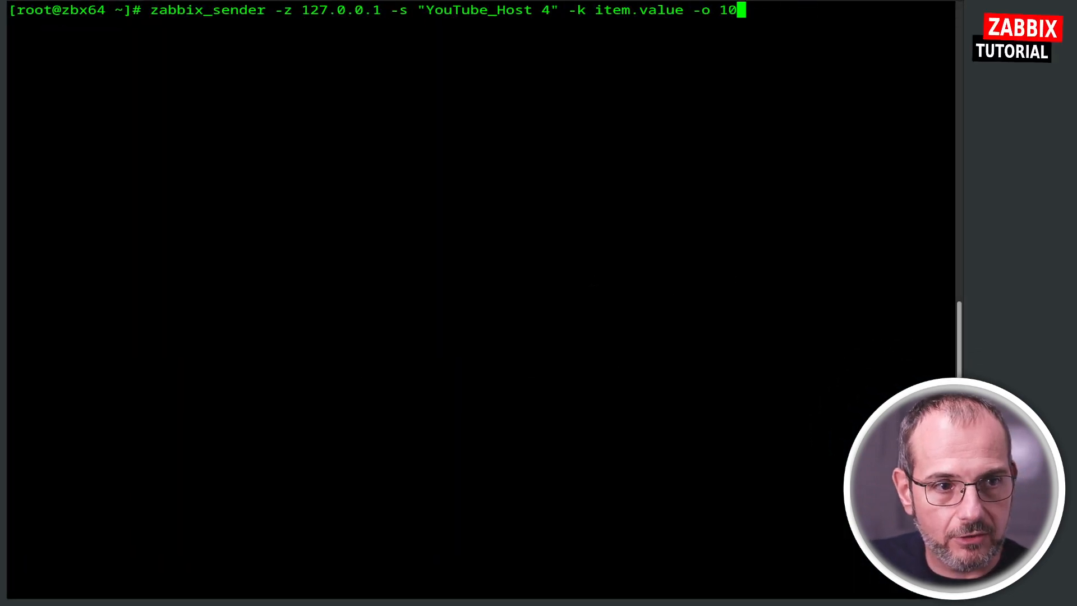
{"action": "key", "text": "BackSpace"}
{"action": "key", "text": "BackSpace"}
{"action": "type", "text": "30"}
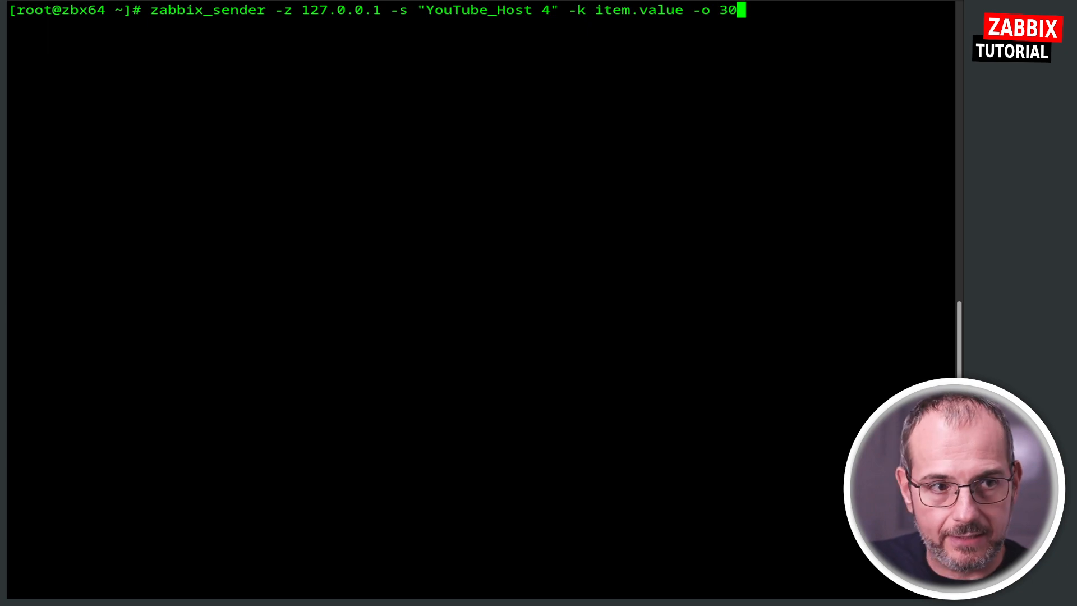
{"action": "key", "text": "Return"}
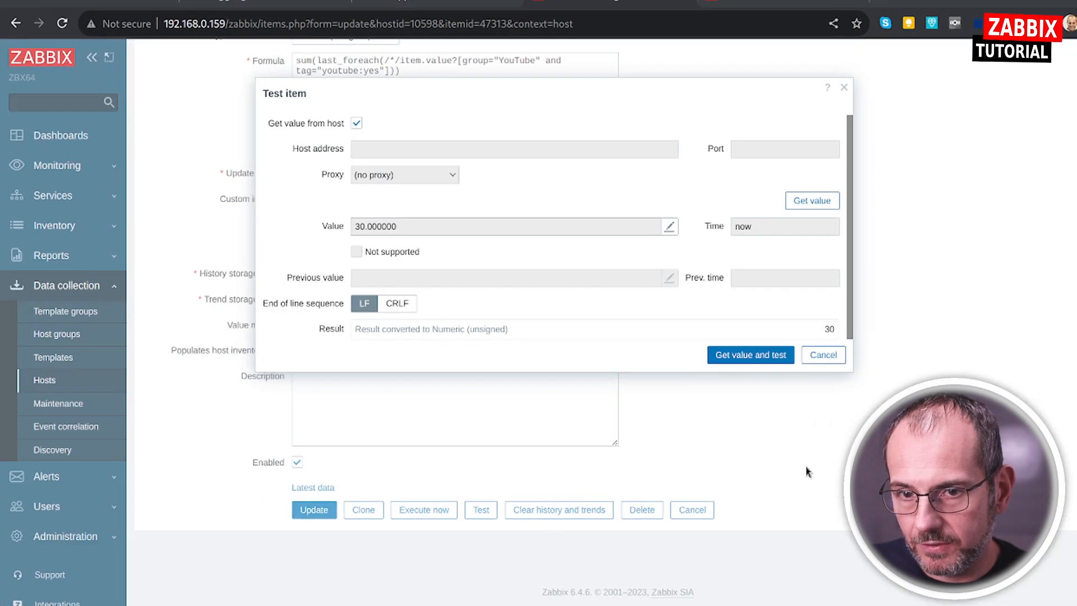
Repeat the My Item Aggregation test with a freshly fetched value and close the test
{"action": "left_click", "coordinate": [754, 354]}
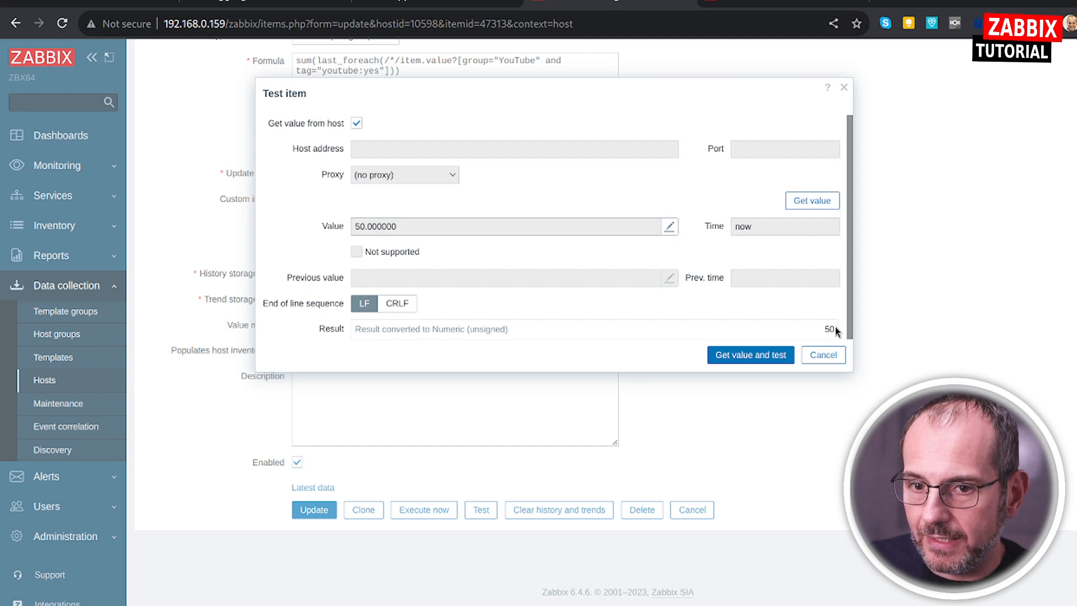
{"action": "left_click", "coordinate": [822, 355]}
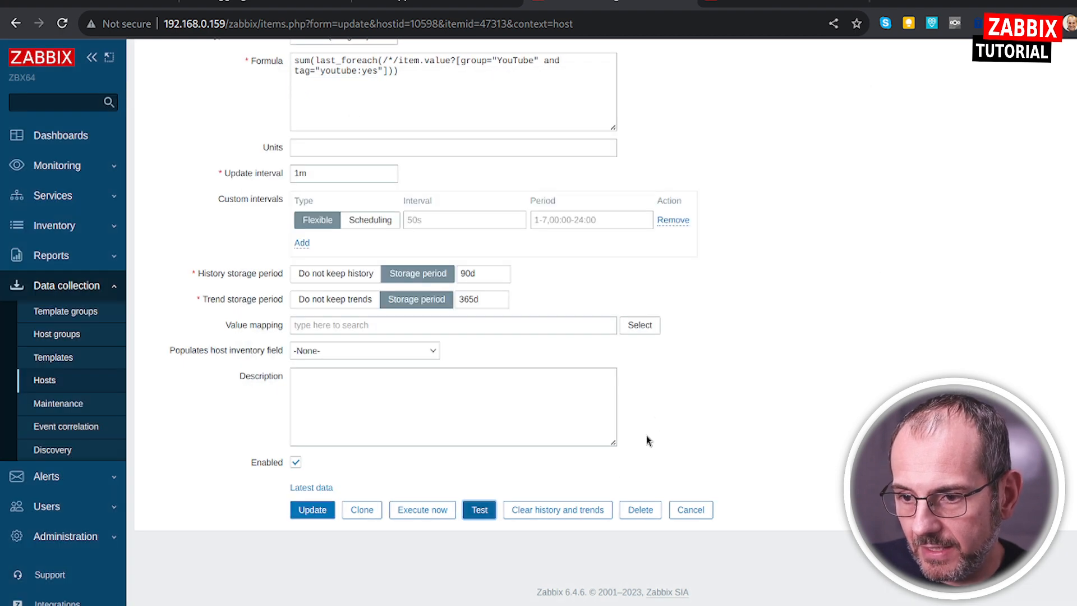
{"action": "scroll", "coordinate": [627, 461], "scroll_direction": "up", "scroll_amount": 3}
Go to the host list and clone YouTube_Host 2 as a new host named YouTube_Host 5
{"action": "left_click", "coordinate": [67, 385]}
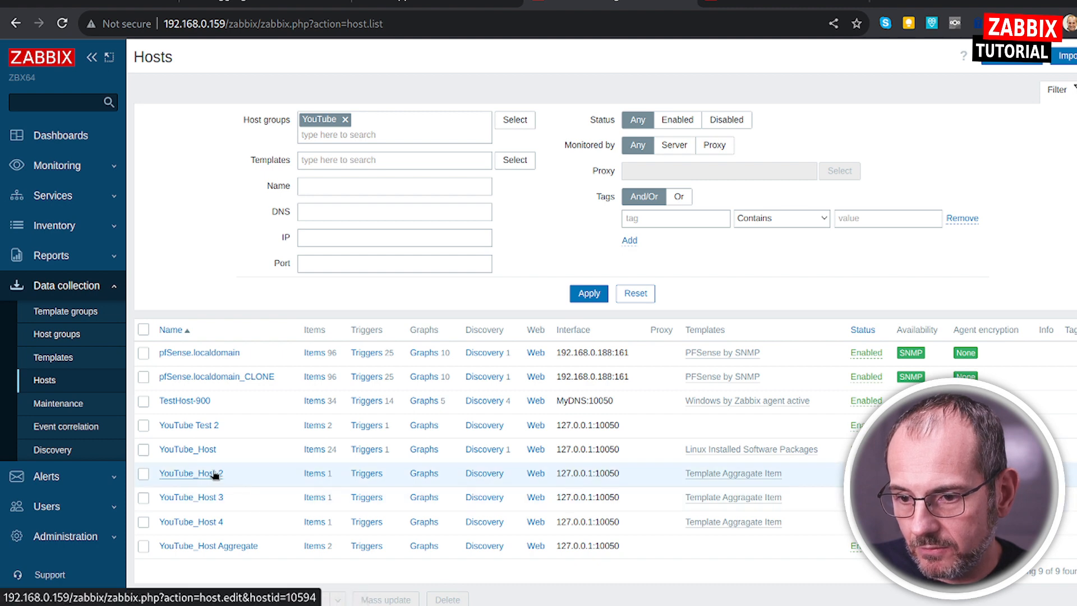
{"action": "left_click", "coordinate": [214, 474]}
{"action": "left_click", "coordinate": [739, 530]}
{"action": "key", "text": "BackSpace"}
{"action": "type", "text": "5"}
{"action": "key", "text": "Return"}
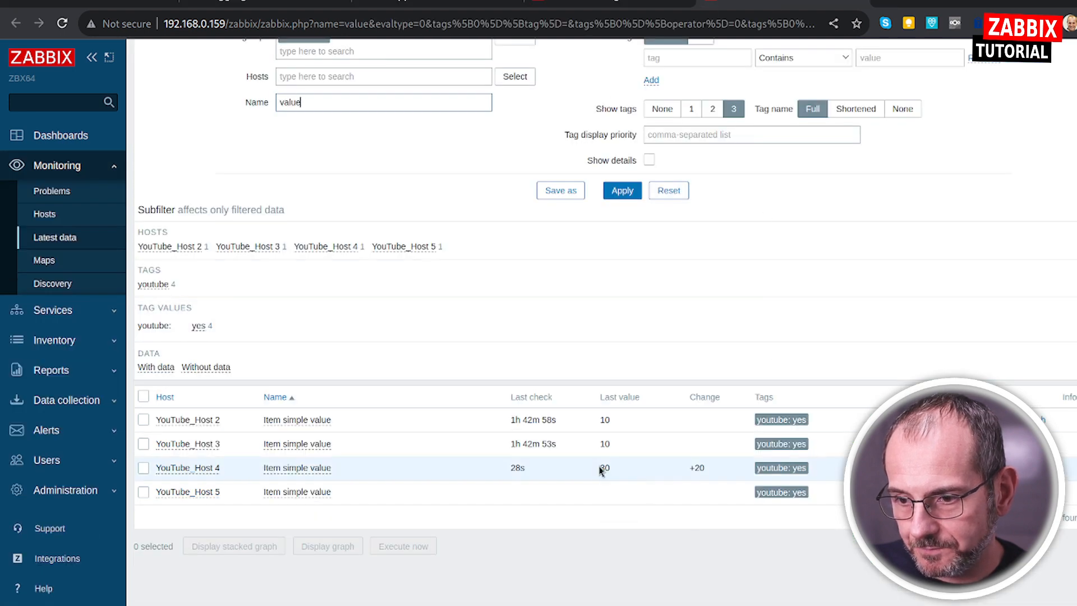
Refresh the filtered latest data and check the last values of YouTube_Host 2 through YouTube_Host 5
{"action": "left_click", "coordinate": [628, 191]}
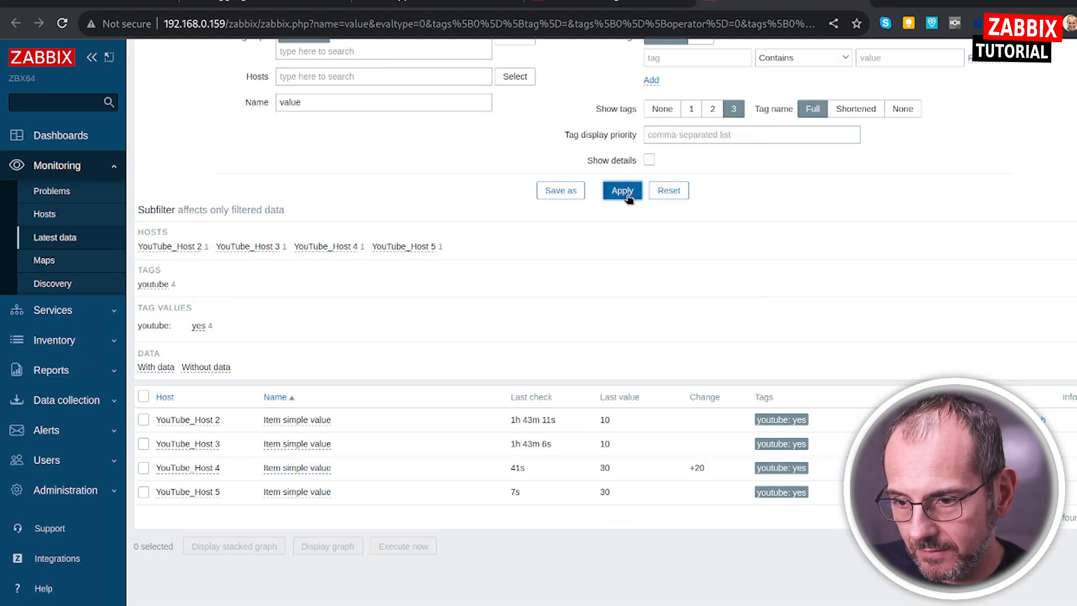
{"action": "mouse_move", "coordinate": [610, 499]}
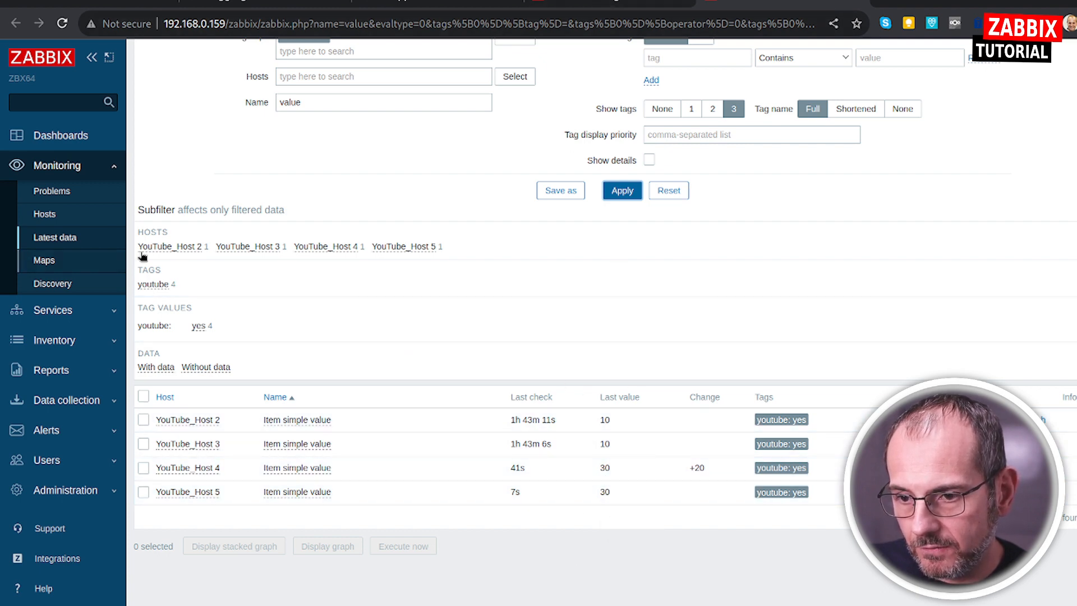
{"action": "scroll", "coordinate": [331, 230], "scroll_direction": "up", "scroll_amount": 1}
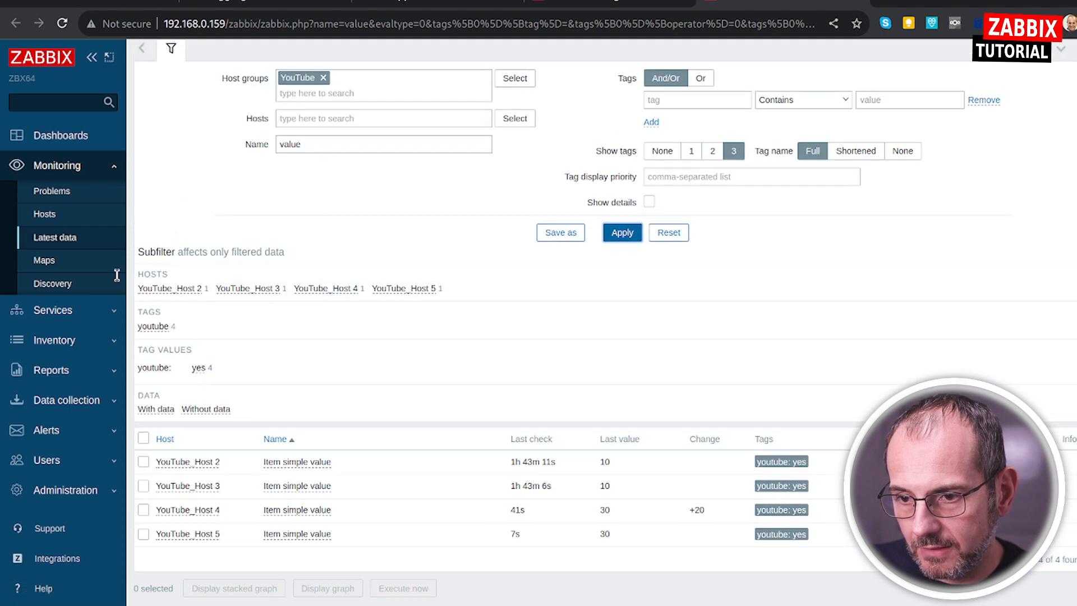
Open the My Item Summa item of YouTube_Host Aggregate, test it with a fetched value, and close the test
{"action": "left_click", "coordinate": [572, 3]}
{"action": "scroll", "coordinate": [452, 260], "scroll_direction": "down", "scroll_amount": 3}
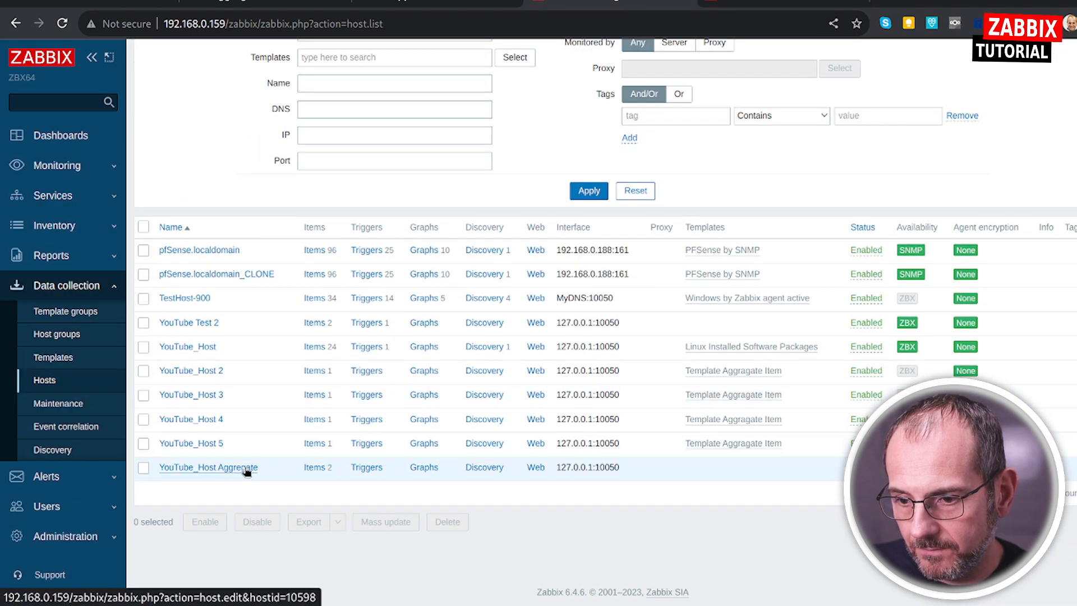
{"action": "left_click", "coordinate": [314, 468]}
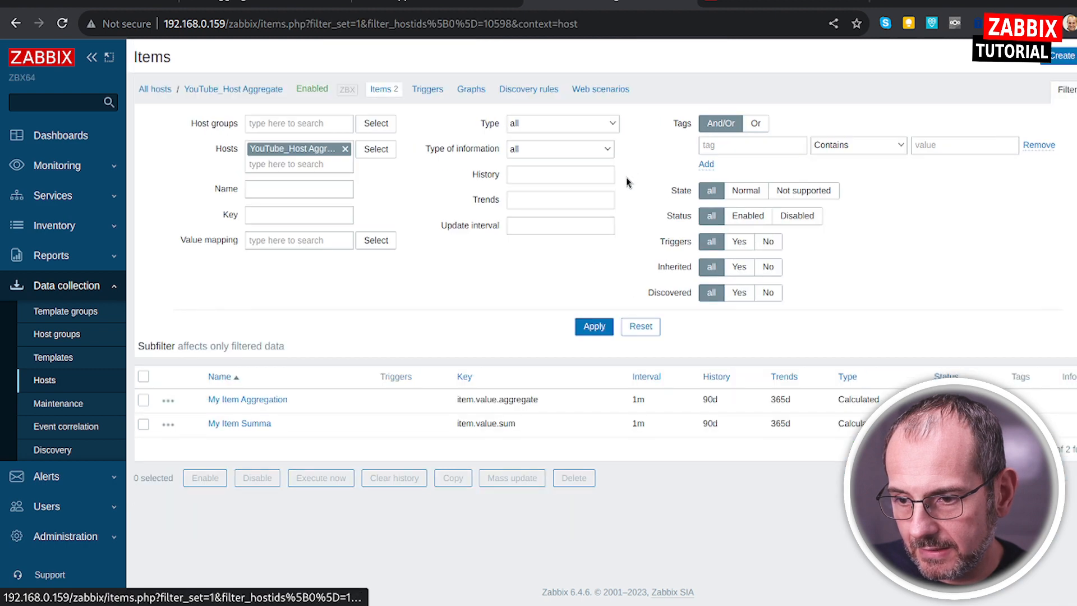
{"action": "left_click", "coordinate": [249, 426]}
{"action": "scroll", "coordinate": [535, 439], "scroll_direction": "down", "scroll_amount": 3}
{"action": "left_click", "coordinate": [480, 510]}
{"action": "left_click", "coordinate": [750, 327]}
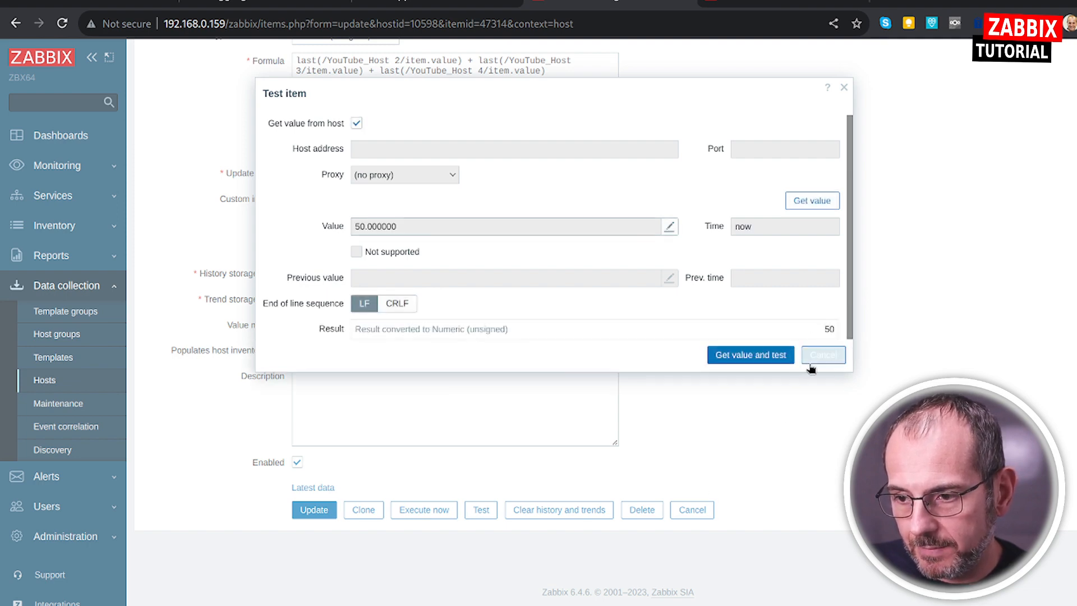
{"action": "left_click", "coordinate": [812, 358]}
{"action": "scroll", "coordinate": [462, 324], "scroll_direction": "up", "scroll_amount": 3}
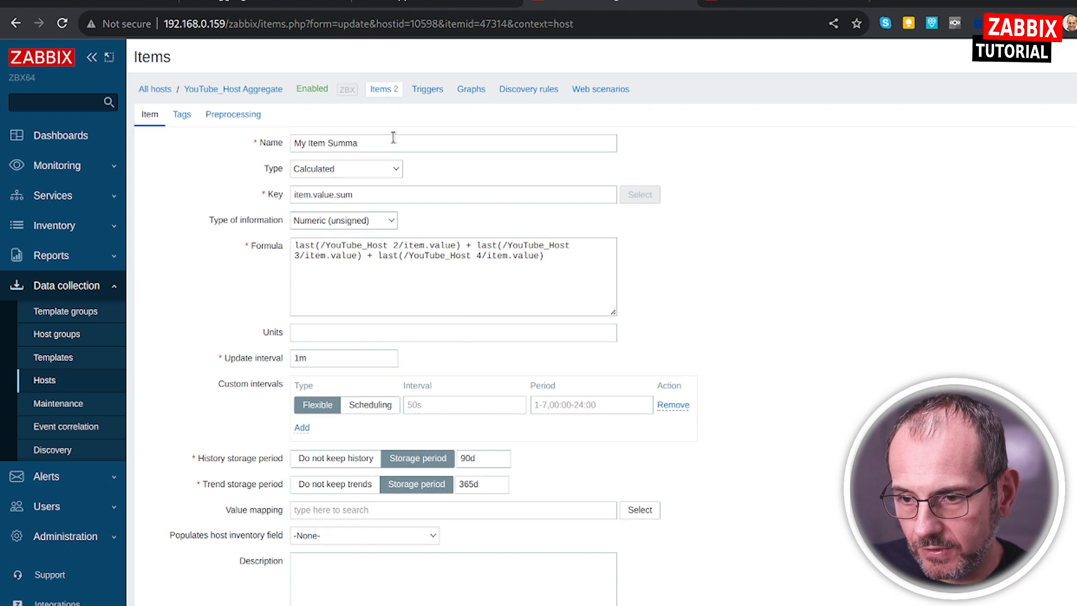
Open the My Item Aggregation item from the host's item list, test it with a fetched value, and close the test
{"action": "left_click", "coordinate": [383, 90]}
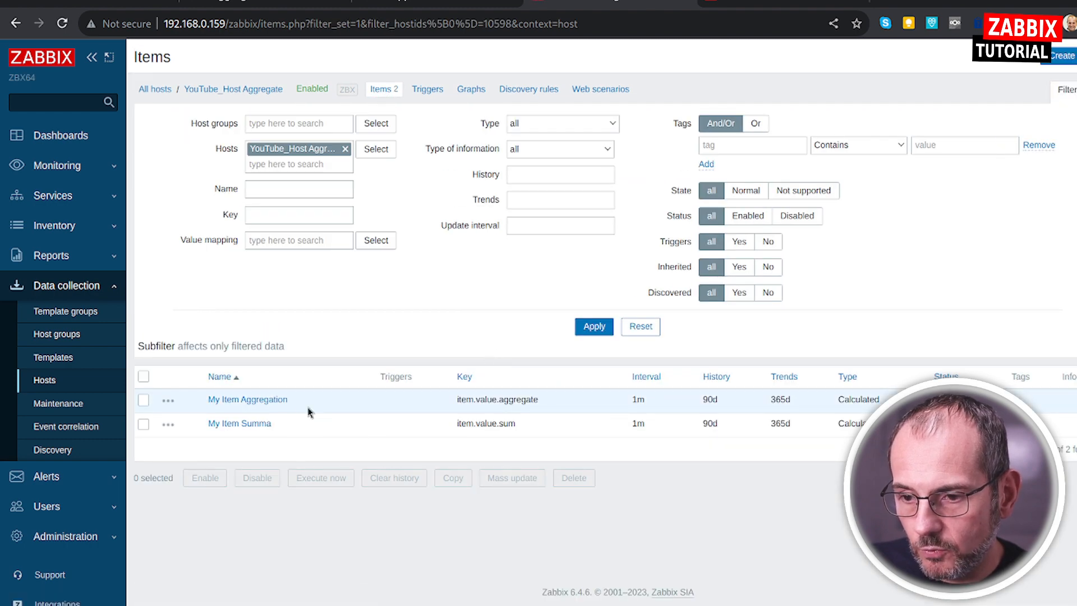
{"action": "left_click", "coordinate": [247, 399]}
{"action": "scroll", "coordinate": [600, 448], "scroll_direction": "down", "scroll_amount": 3}
{"action": "left_click", "coordinate": [485, 515]}
{"action": "left_click", "coordinate": [751, 328]}
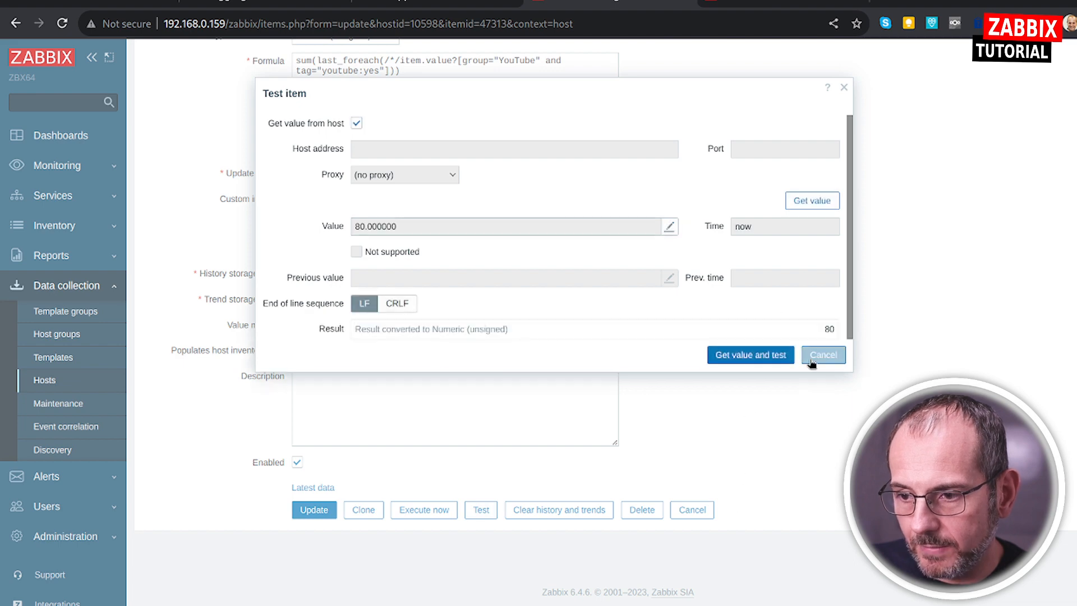
{"action": "double_click", "coordinate": [829, 328]}
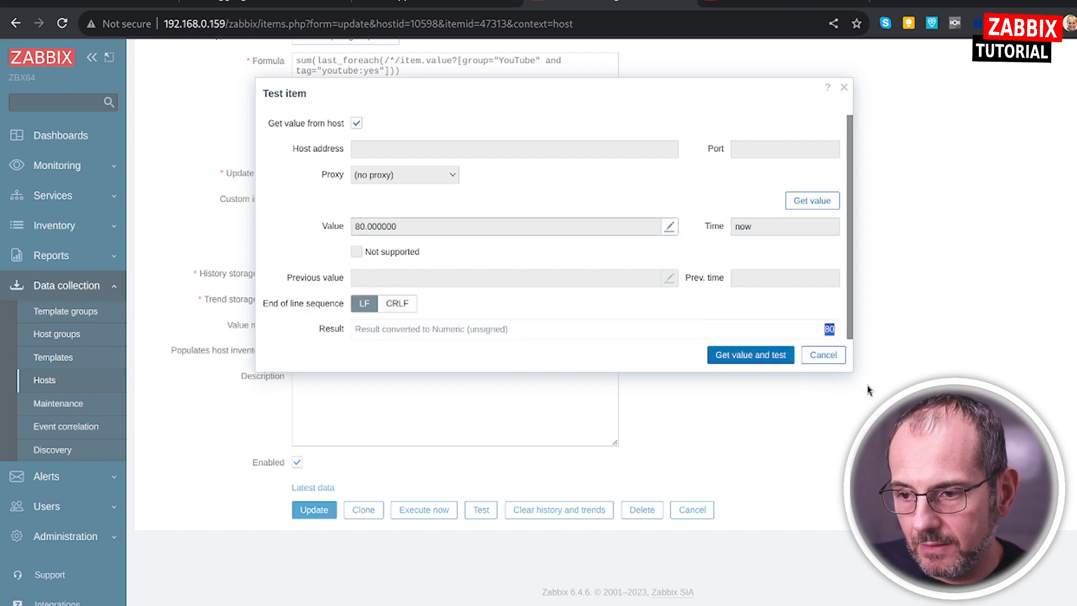
{"action": "left_click", "coordinate": [823, 354]}
Review the group="YouTube" condition in the My Item Aggregation formula
{"action": "scroll", "coordinate": [393, 315], "scroll_direction": "up", "scroll_amount": 4}
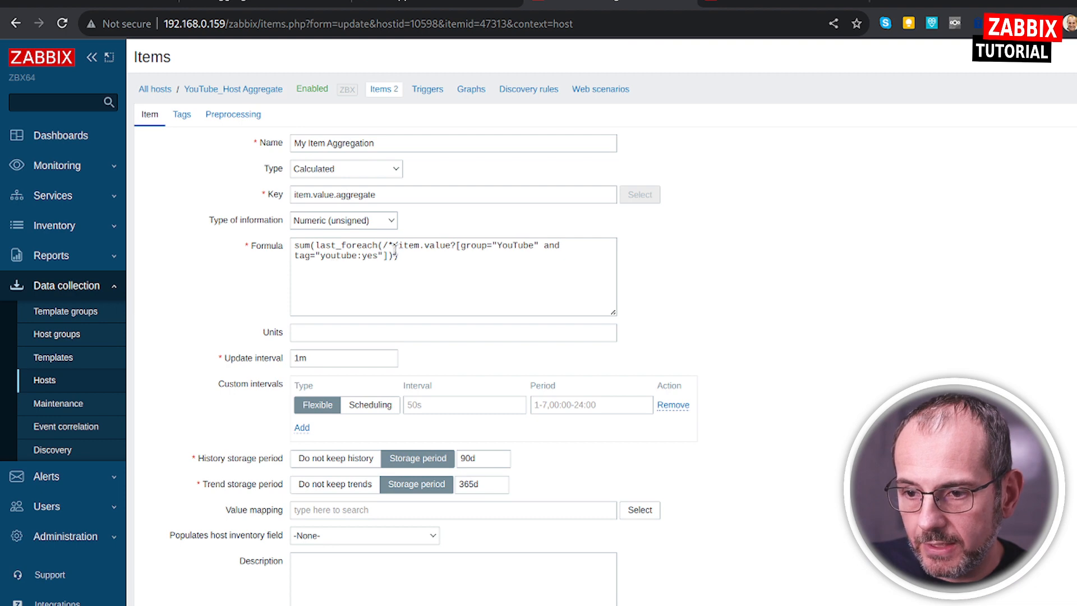
{"action": "left_click_drag", "start_coordinate": [500, 245], "coordinate": [532, 247]}
{"action": "left_click", "coordinate": [499, 249]}
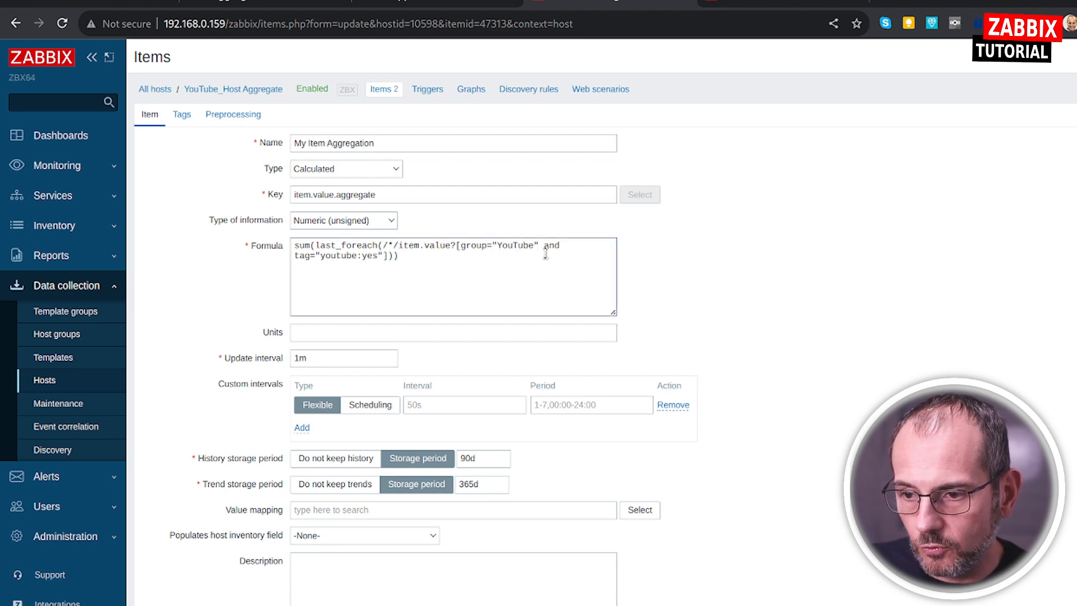